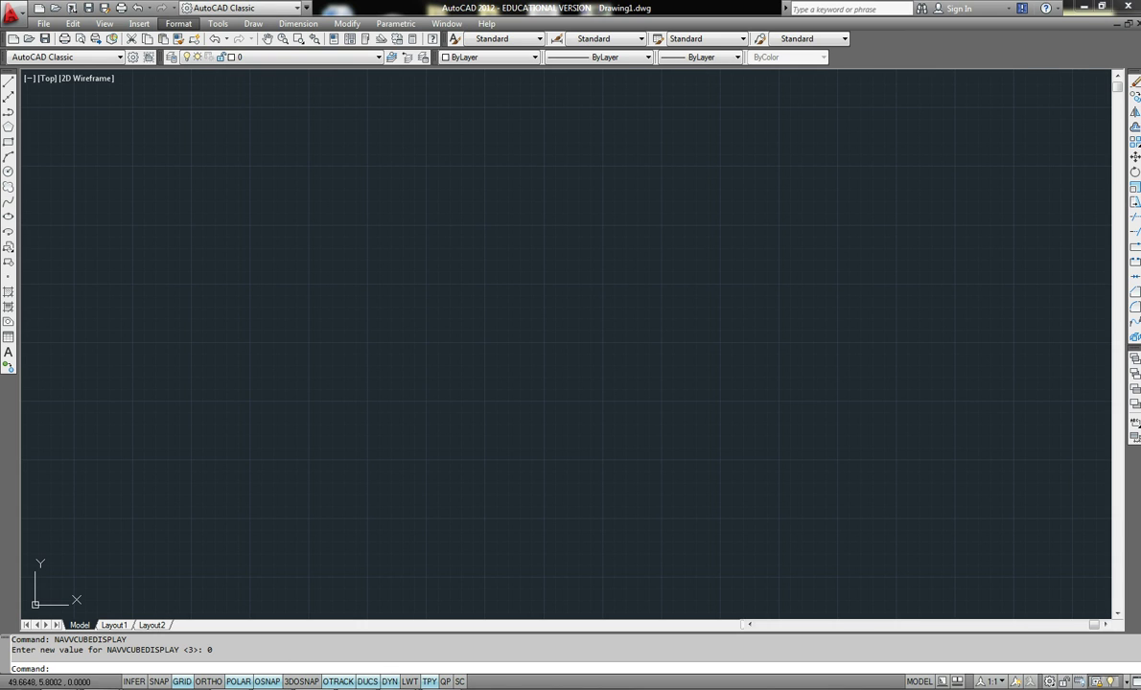
# Step: Configure the drawing units with the Architectural length type and a precision of 0'-0 1/16"
pyautogui.click(178, 23)
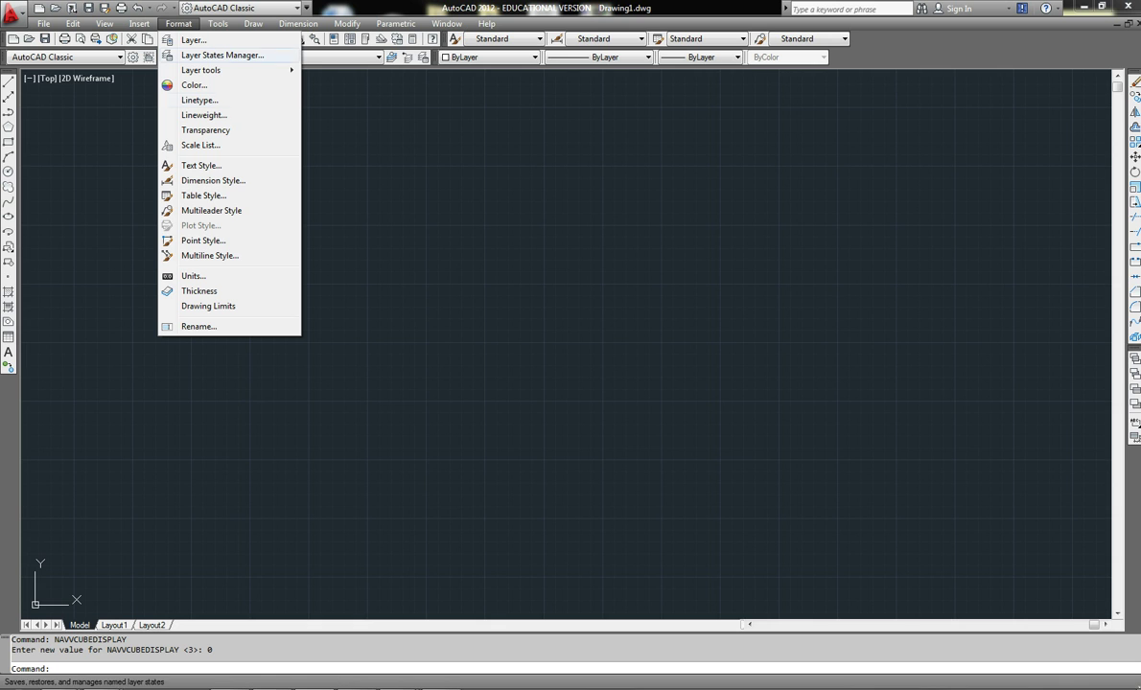
pyautogui.click(193, 275)
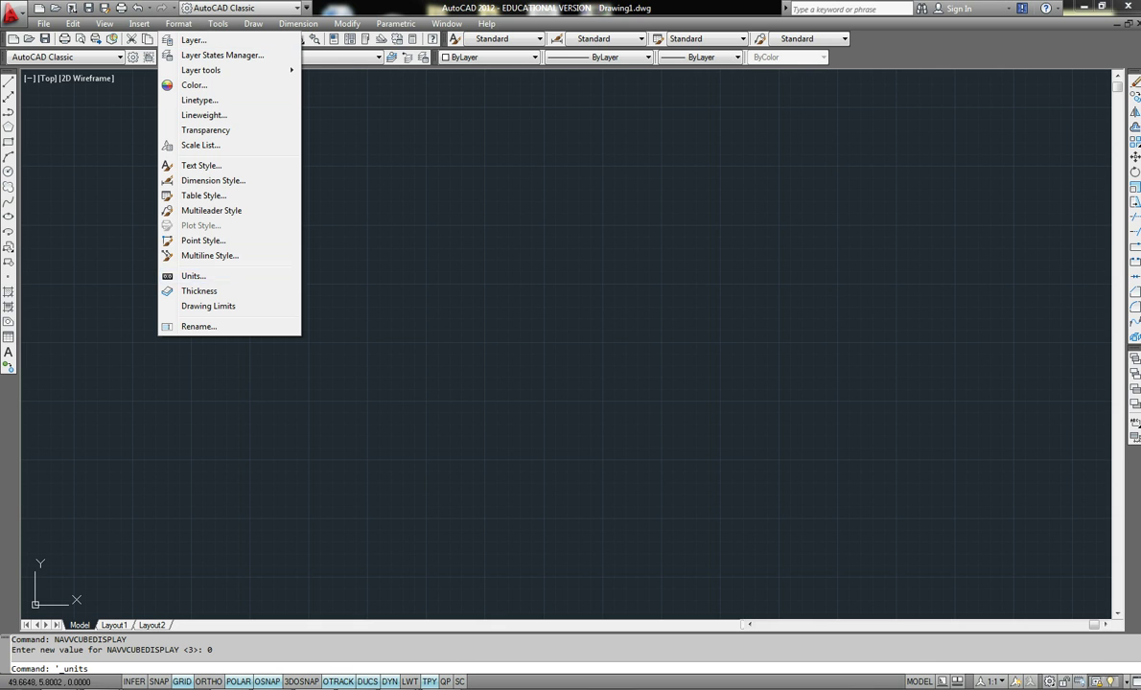
pyautogui.click(556, 254)
pyautogui.click(489, 266)
pyautogui.press('Tab')
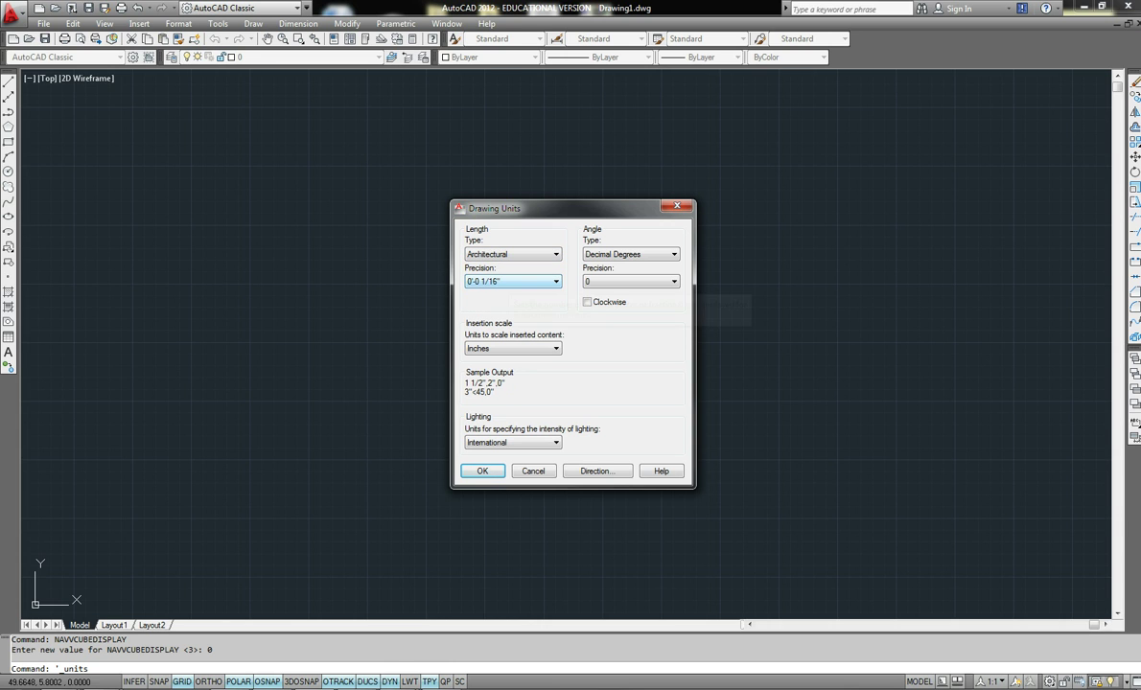
pyautogui.click(482, 471)
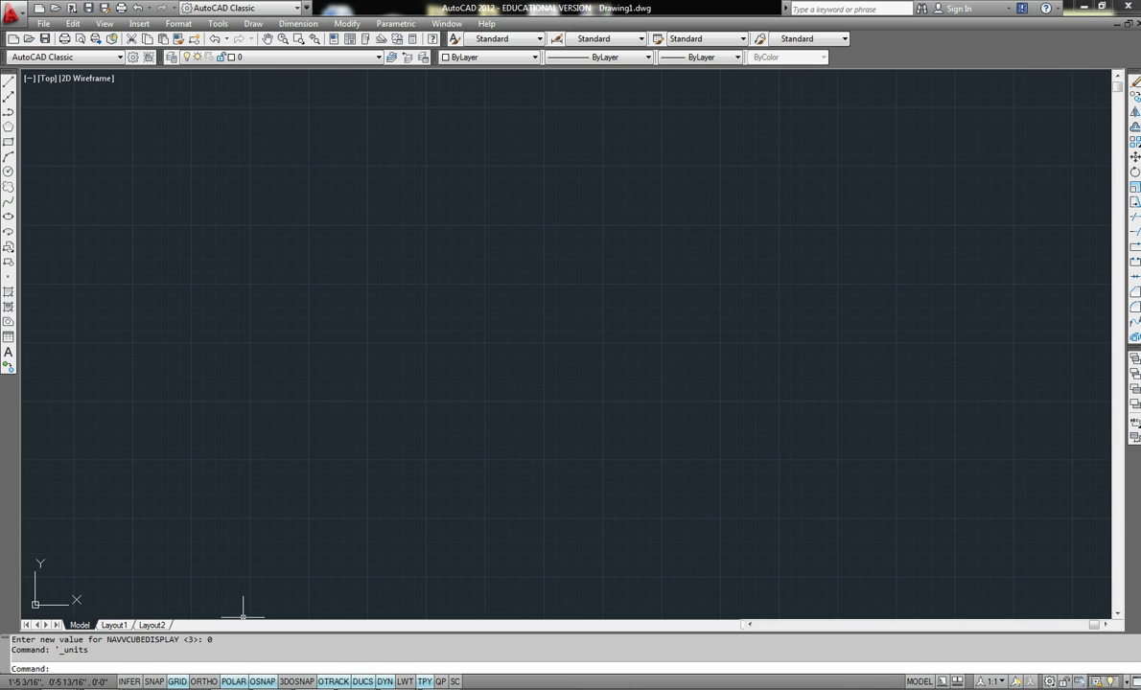
# Step: Review the available polar tracking angles and the object snap options
pyautogui.rightClick(233, 681)
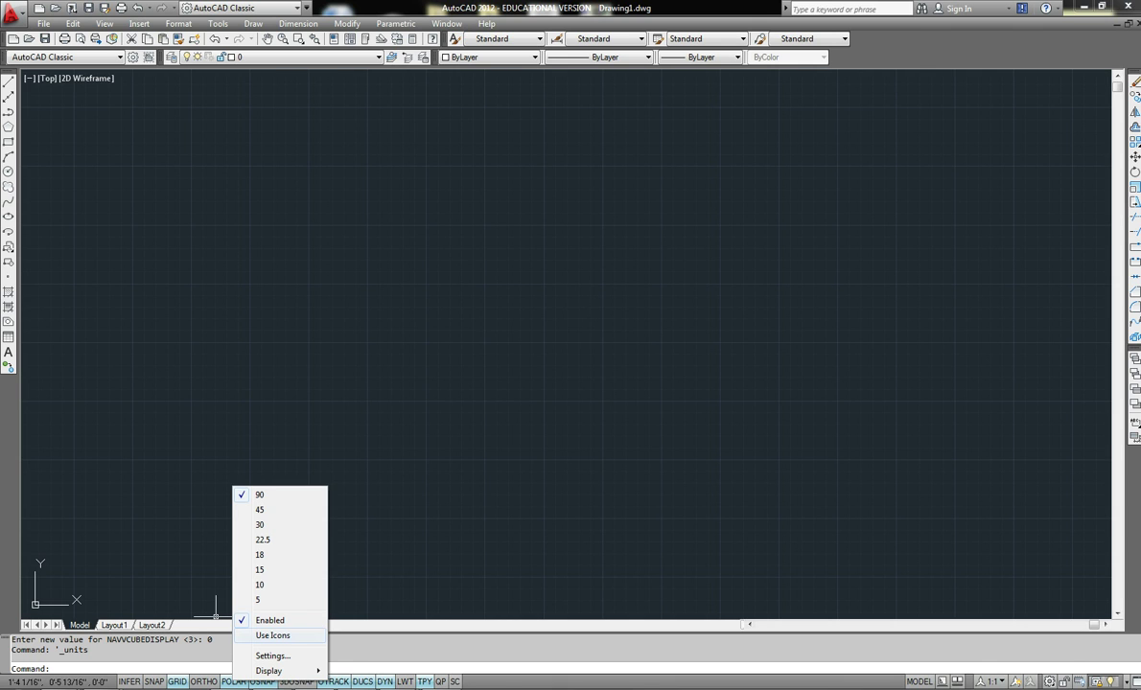
pyautogui.click(215, 613)
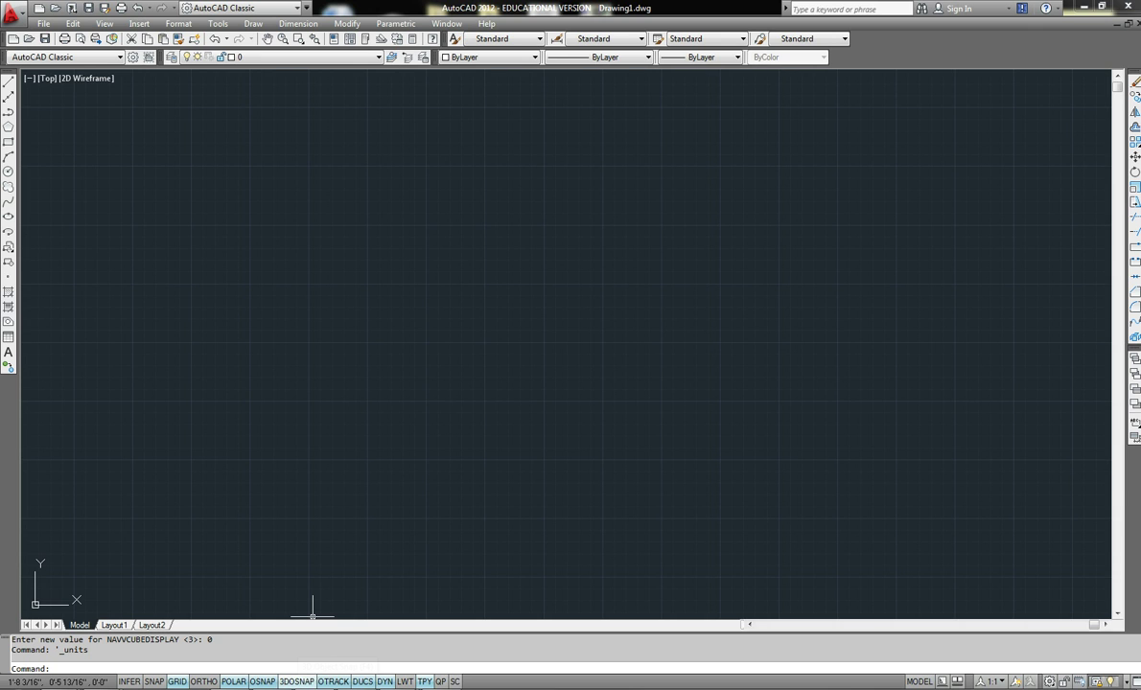
pyautogui.rightClick(261, 681)
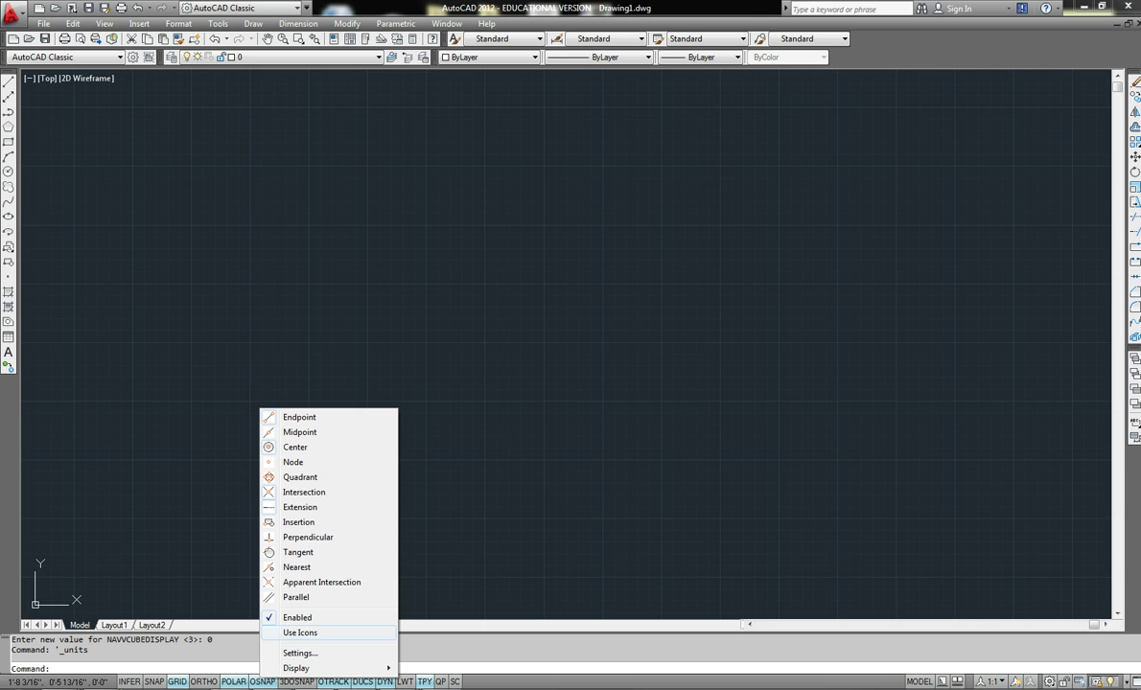
pyautogui.click(309, 597)
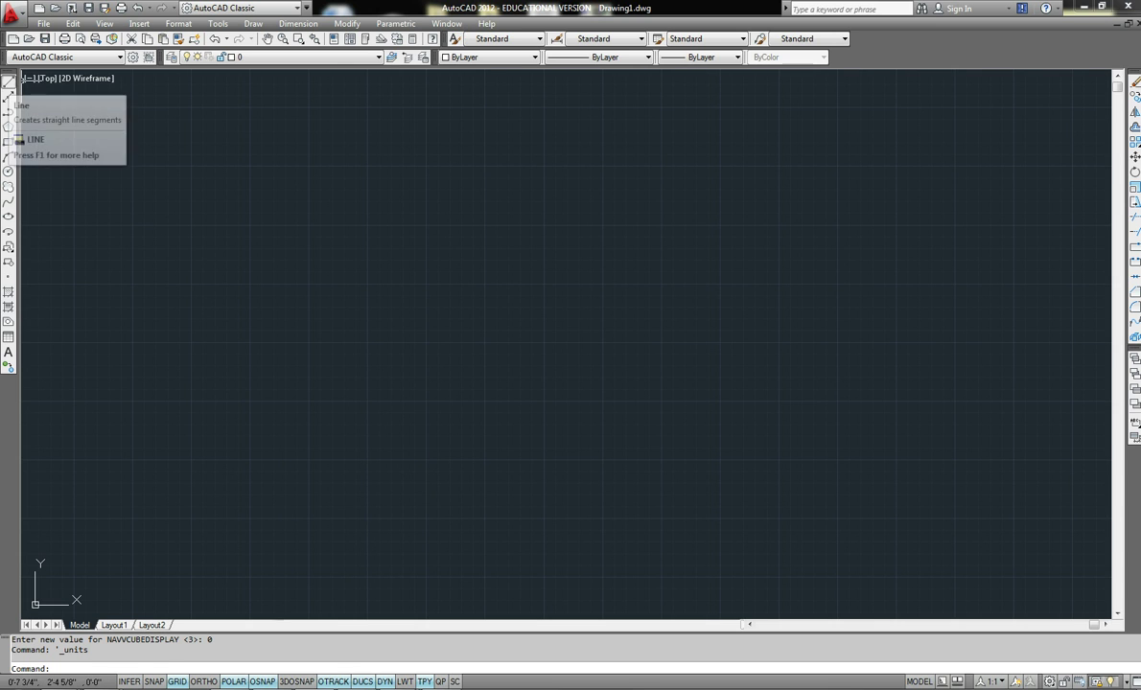
# Step: Draw a horizontal line 1/8" long in the lower part of the drawing area
pyautogui.click(9, 82)
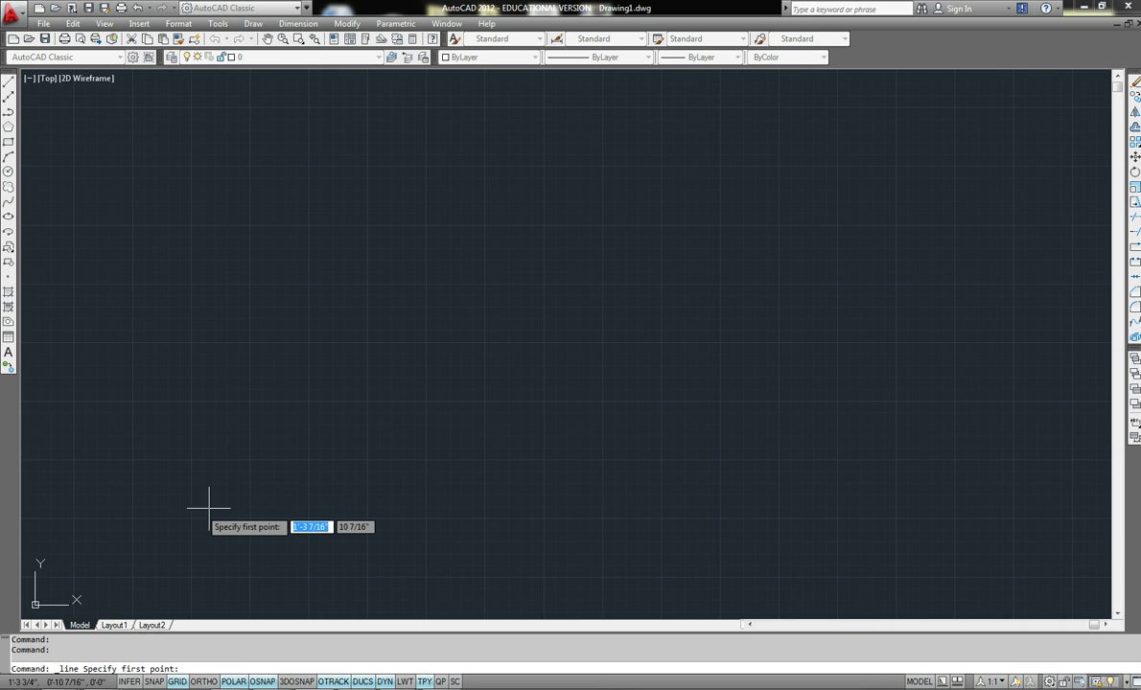
pyautogui.click(401, 549)
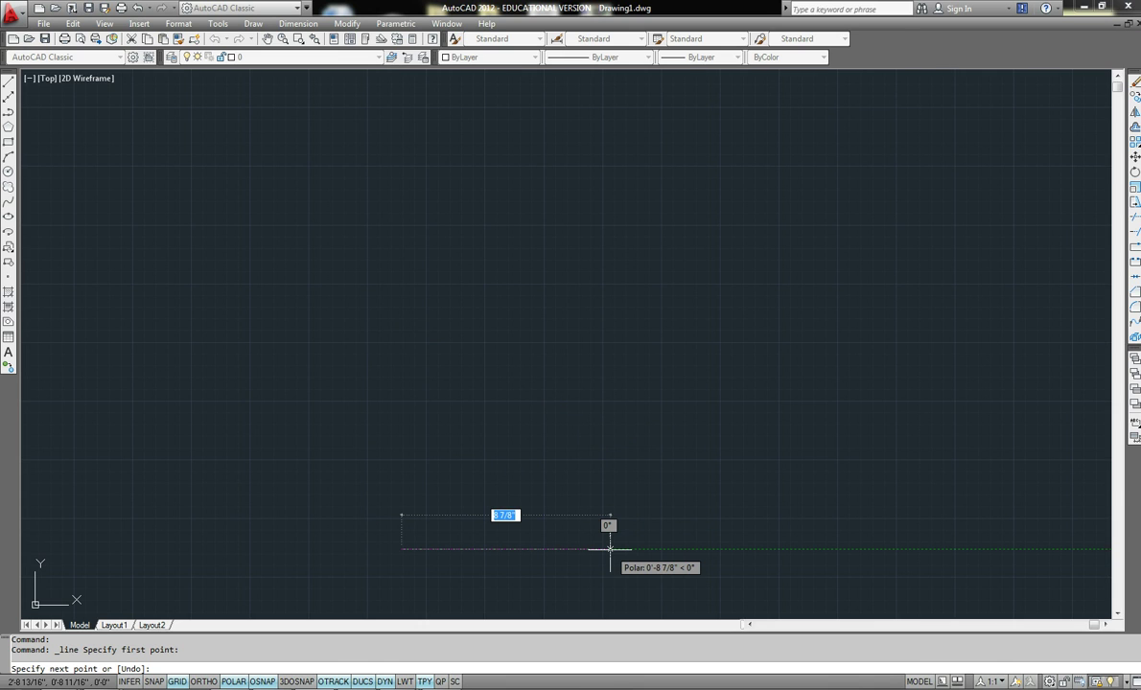
pyautogui.write('1/')
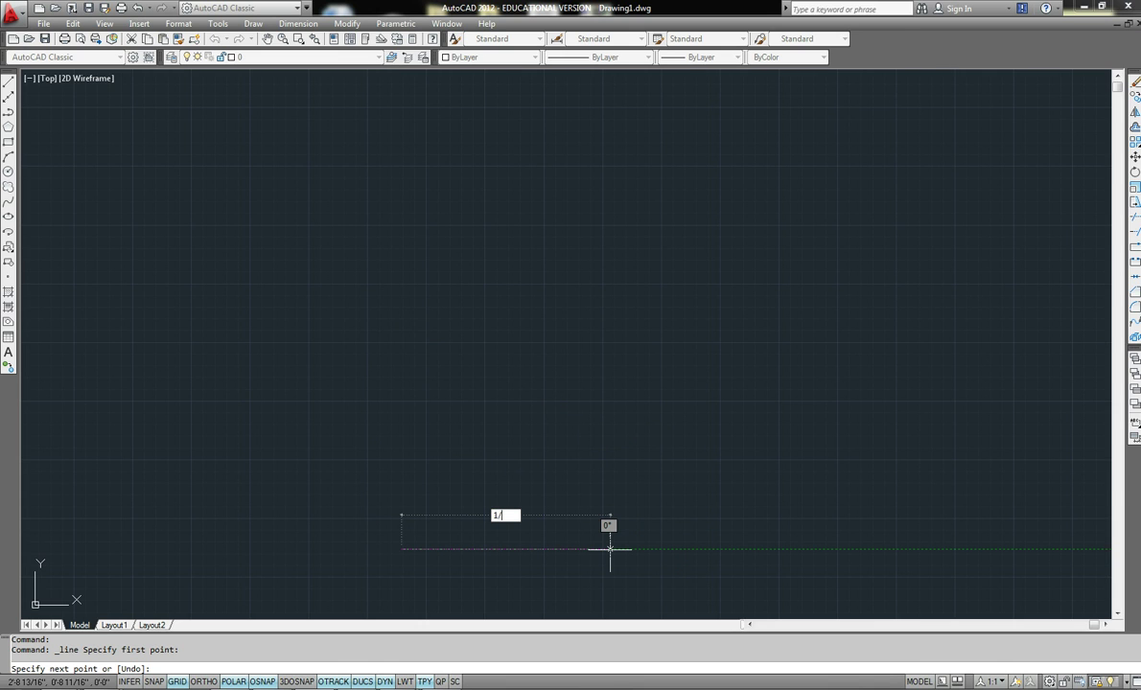
pyautogui.write('8')
pyautogui.press('Return')
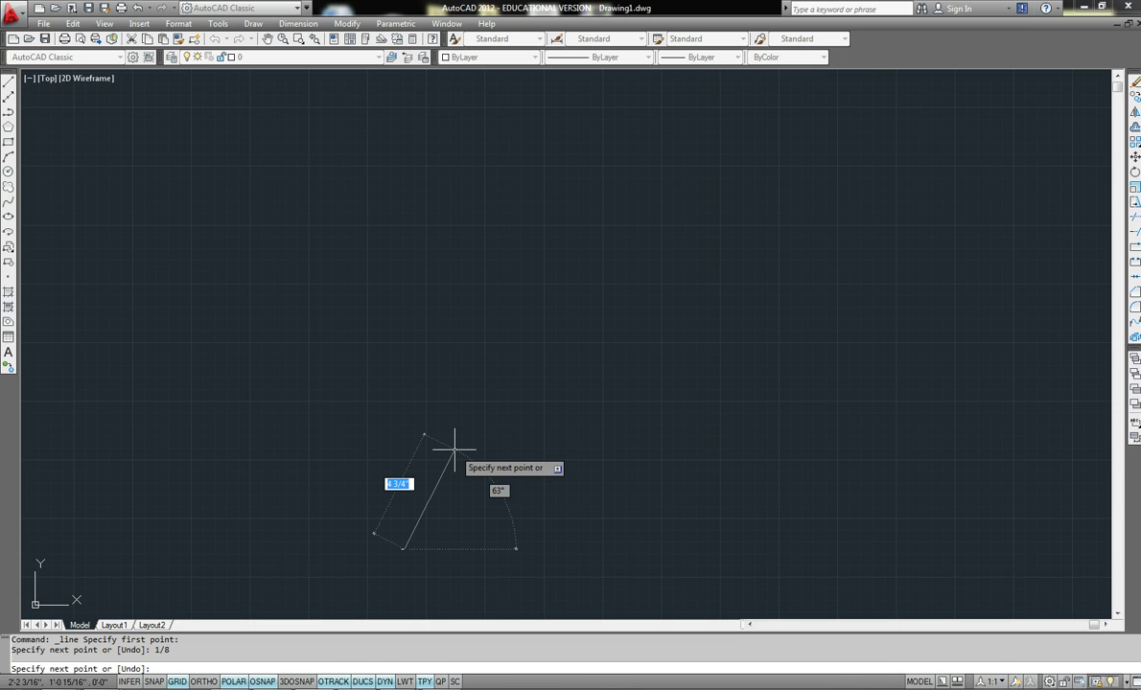
pyautogui.press('Escape')
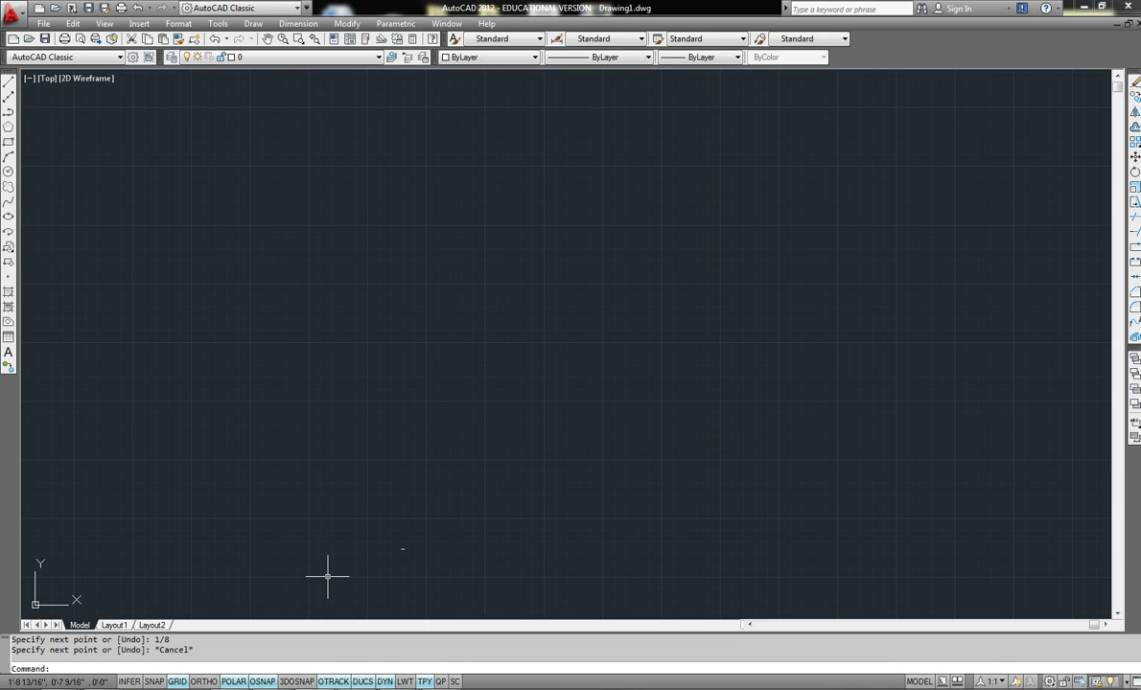
# Step: Examine the short horizontal line at different magnifications and check its length in its quick properties
pyautogui.middleClick(412, 455)
pyautogui.middleClick(412, 454)
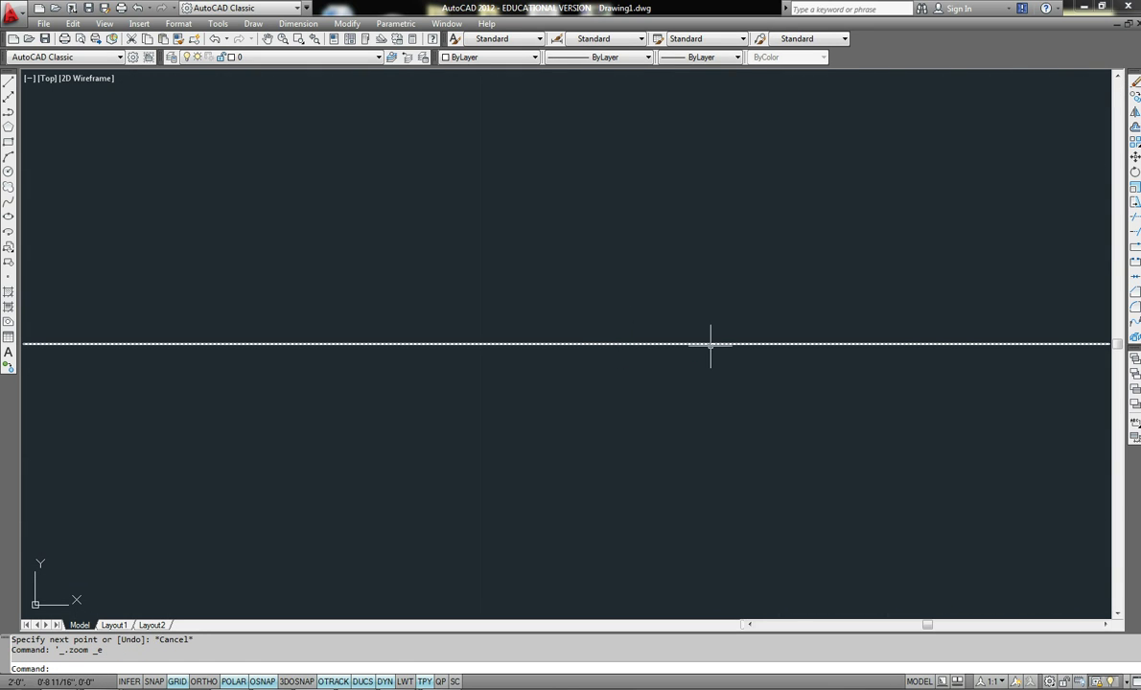
pyautogui.click(602, 343)
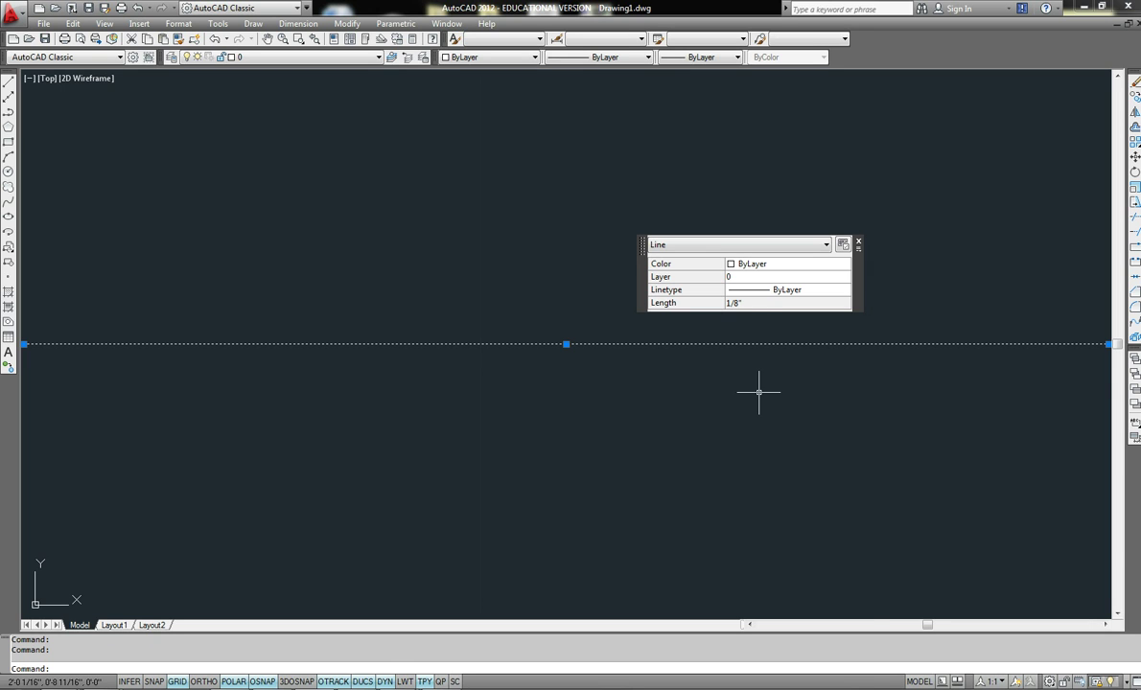
pyautogui.scroll(-2, 755, 382)
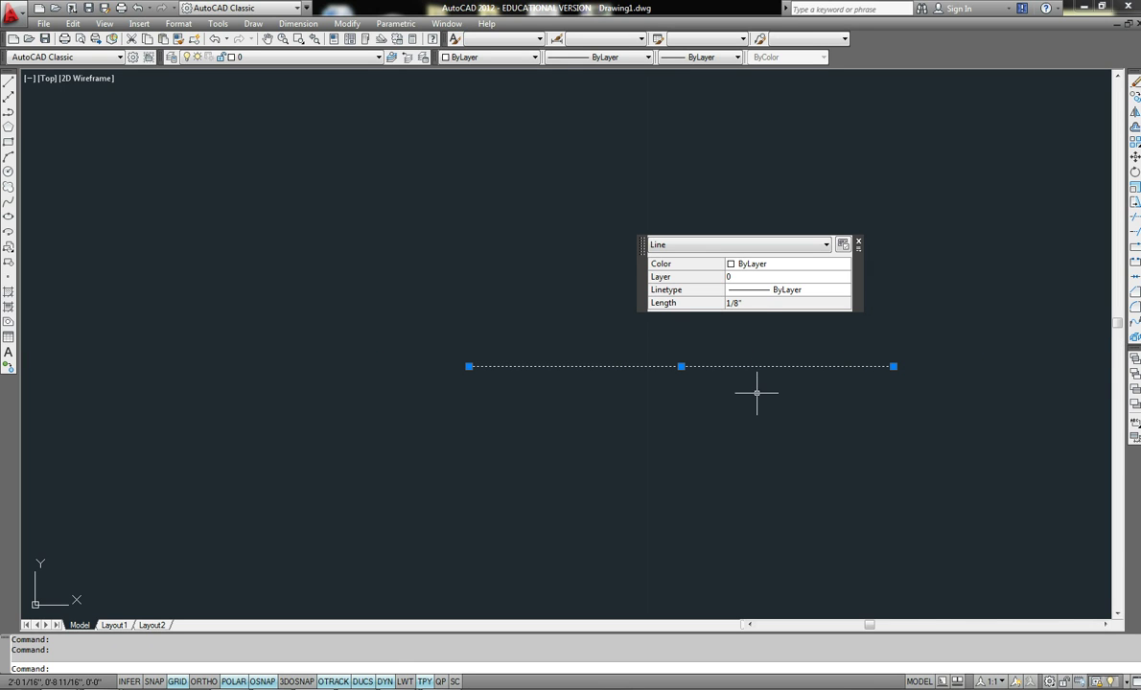
pyautogui.scroll(3, 754, 392)
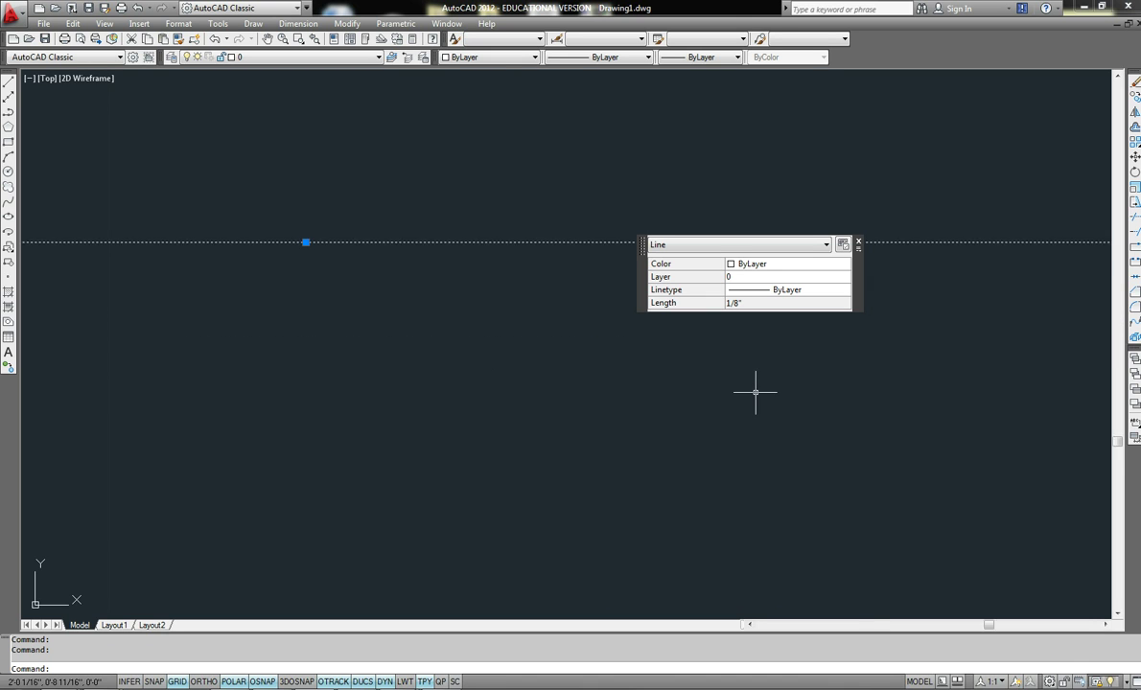
pyautogui.scroll(-5, 755, 392)
pyautogui.press('Escape')
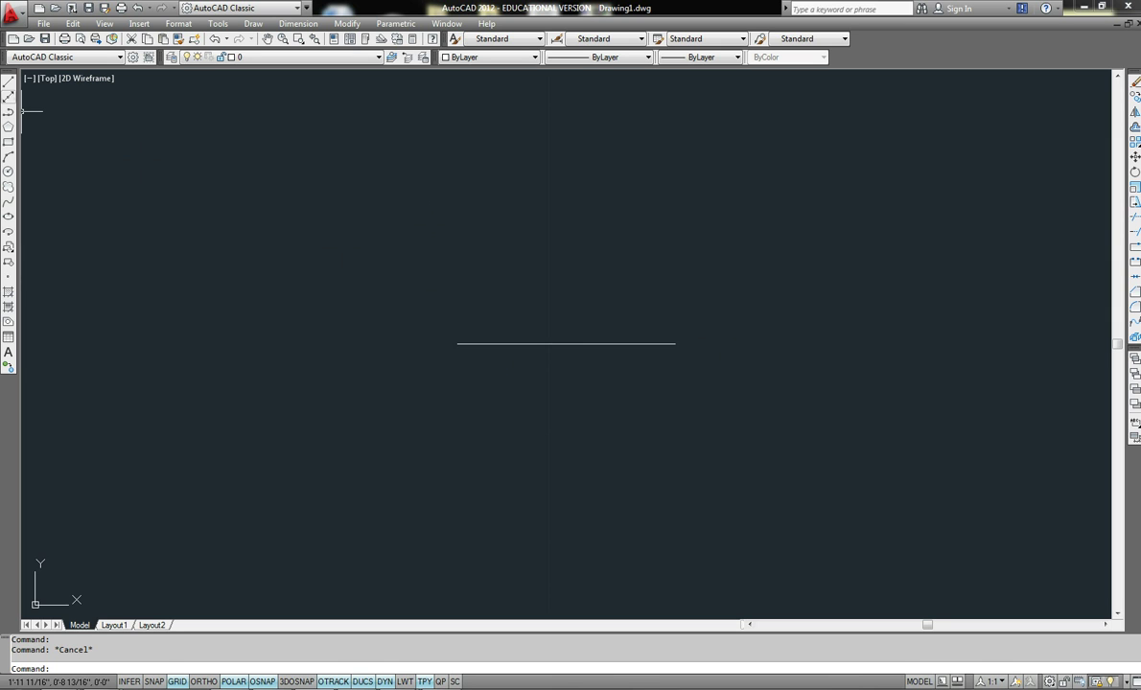
# Step: Draw a 600' vertical line upward from the right endpoint of the short horizontal line
pyautogui.click(9, 82)
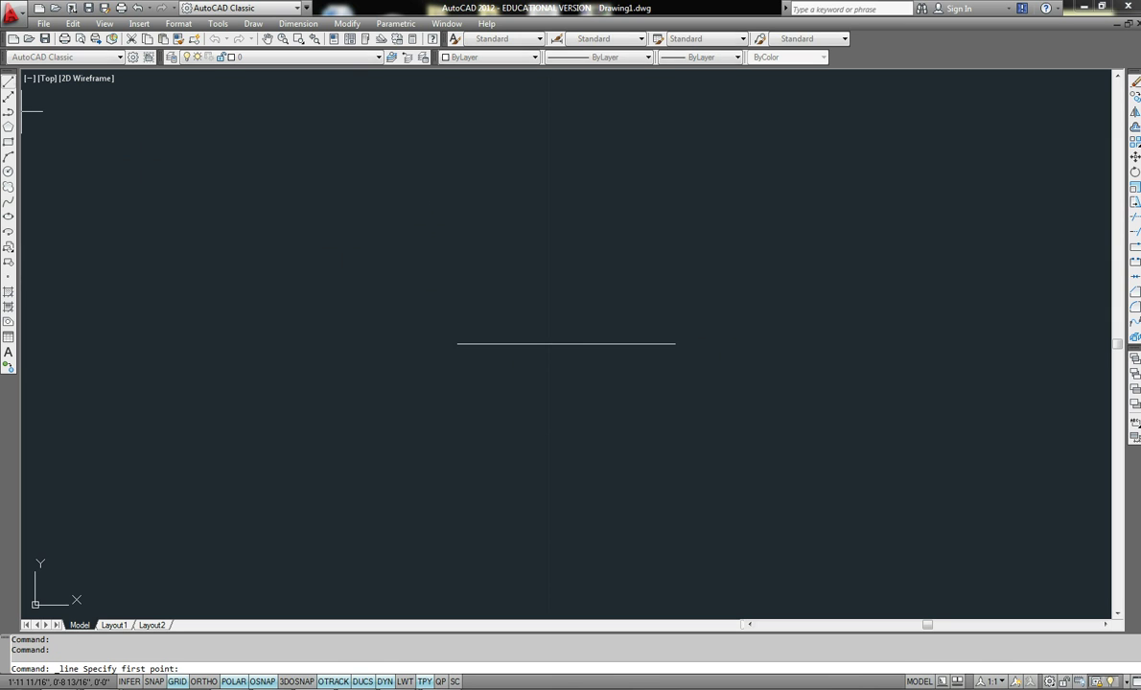
pyautogui.click(675, 343)
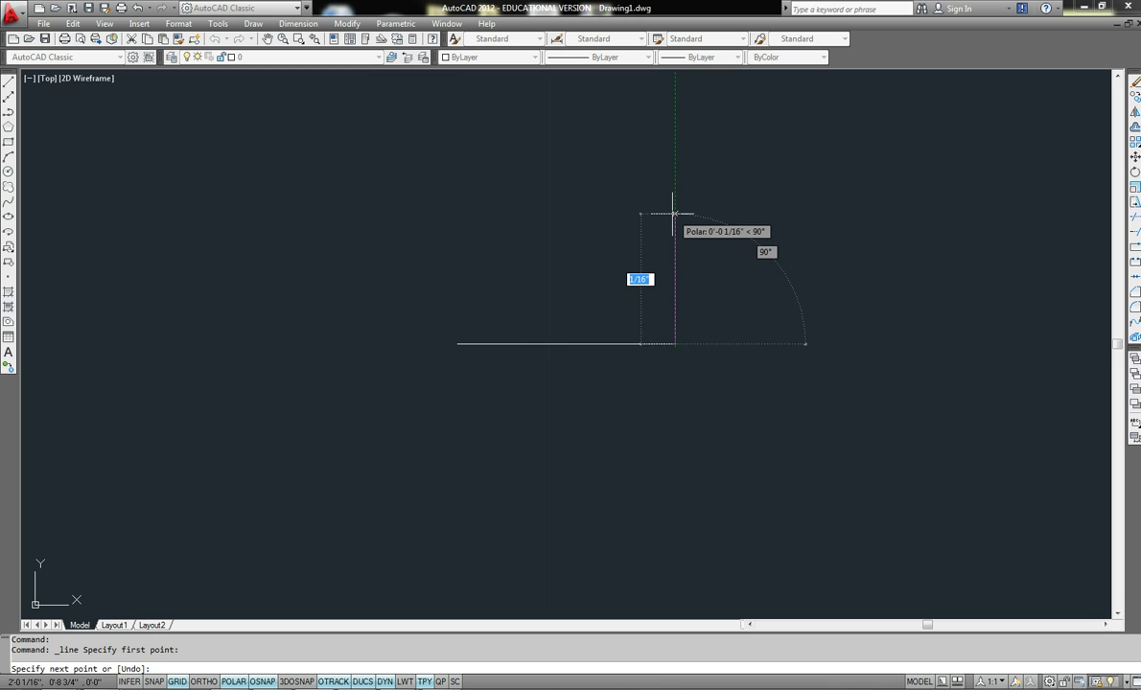
pyautogui.click(674, 146)
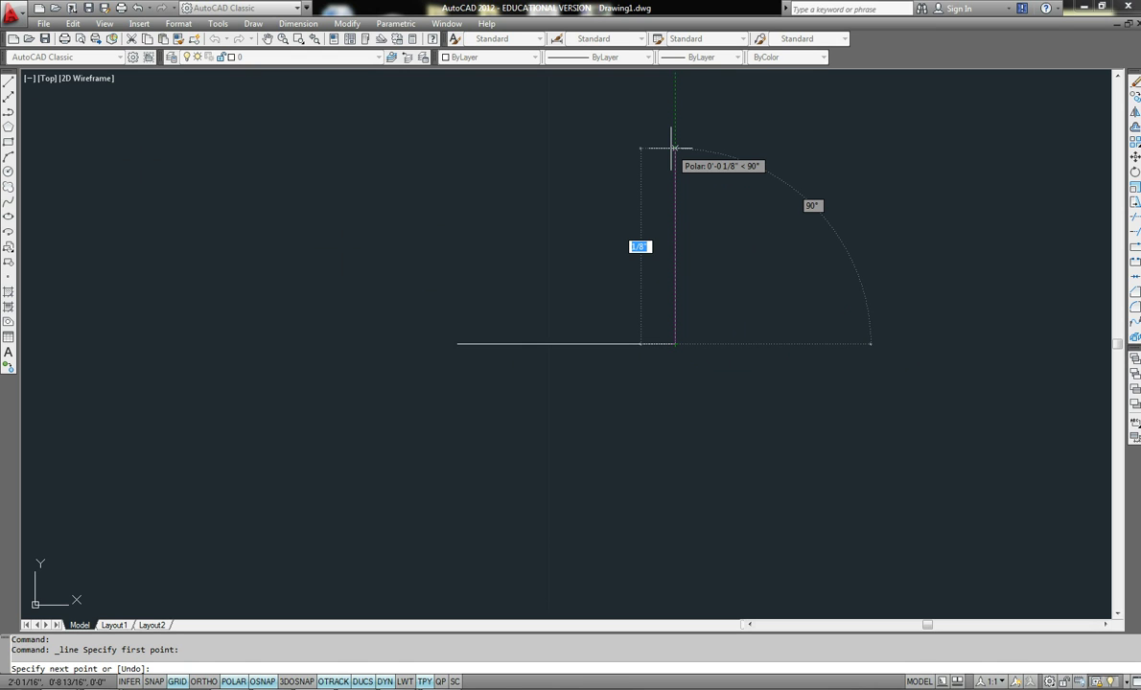
pyautogui.write('600')
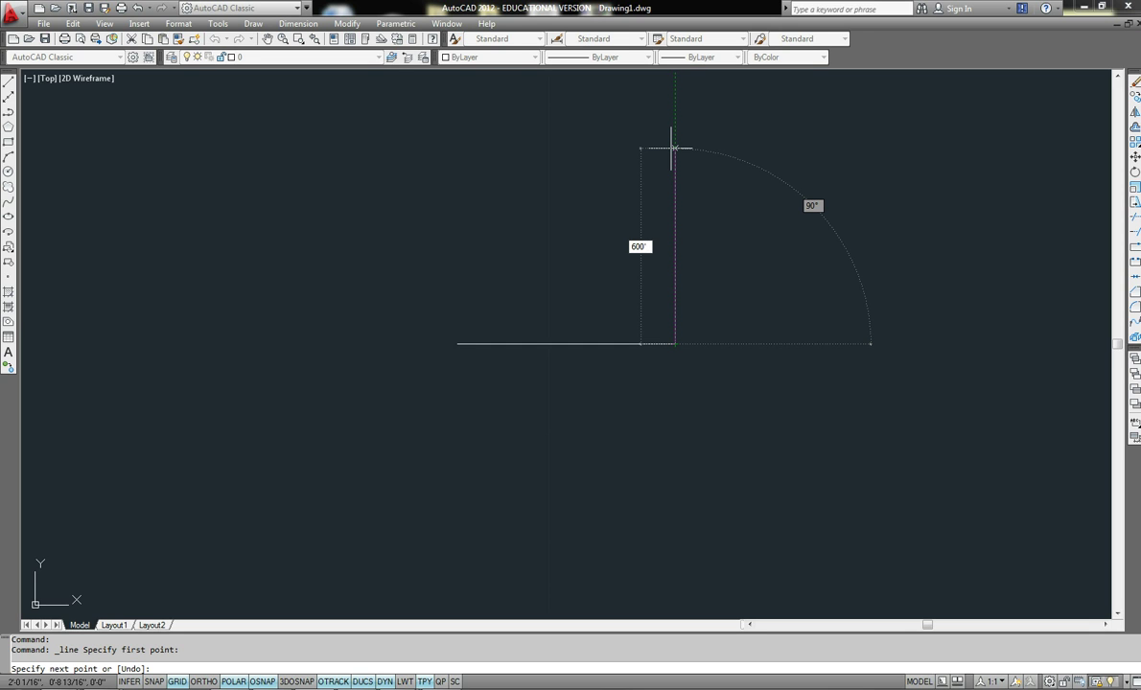
pyautogui.press('Return')
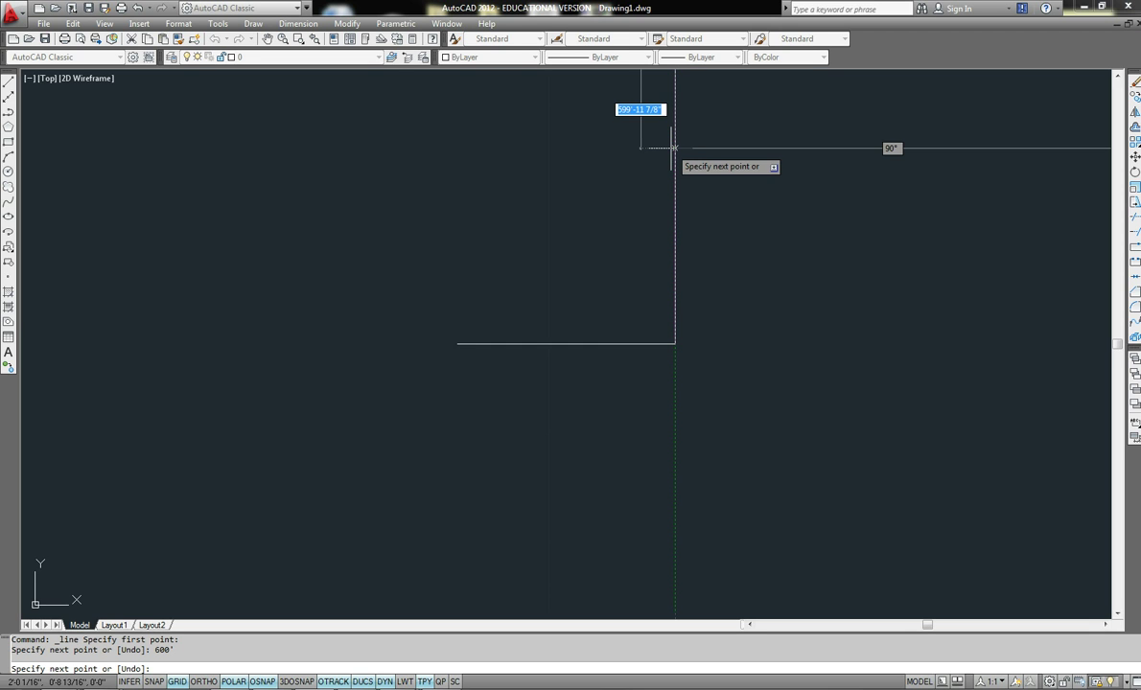
pyautogui.press('Escape')
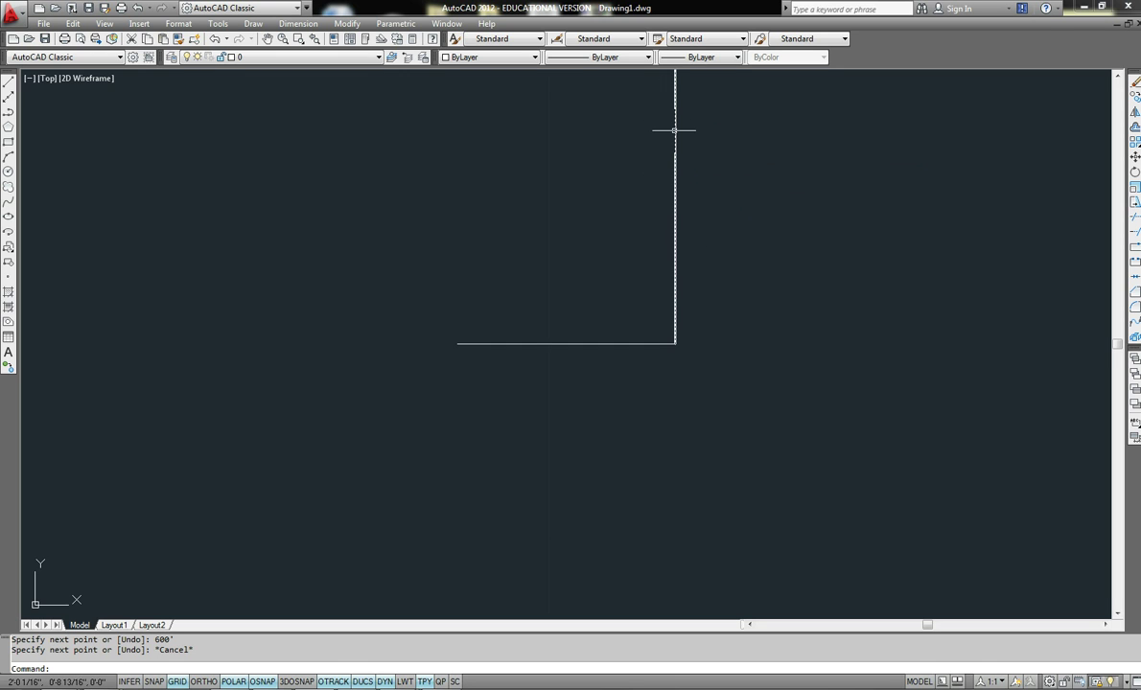
# Step: Examine the full extent of the drawing to see the long vertical line from end to end
pyautogui.middleClick(710, 216)
pyautogui.middleClick(710, 216)
pyautogui.scroll(-4, 509, 329)
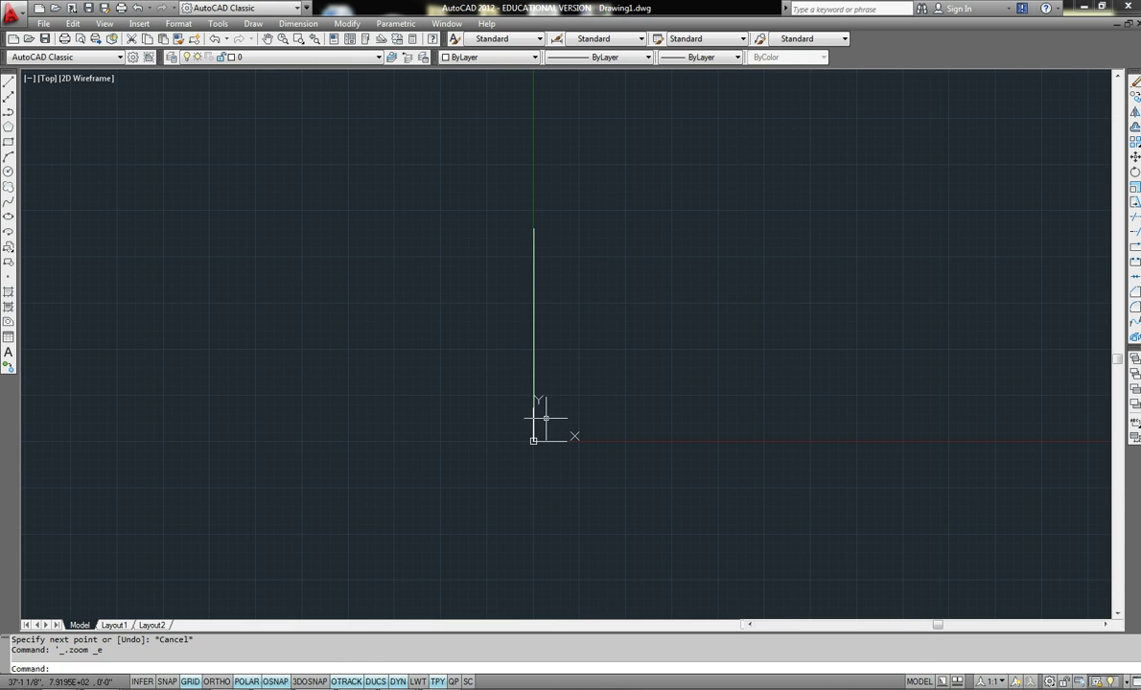
pyautogui.scroll(3, 540, 302)
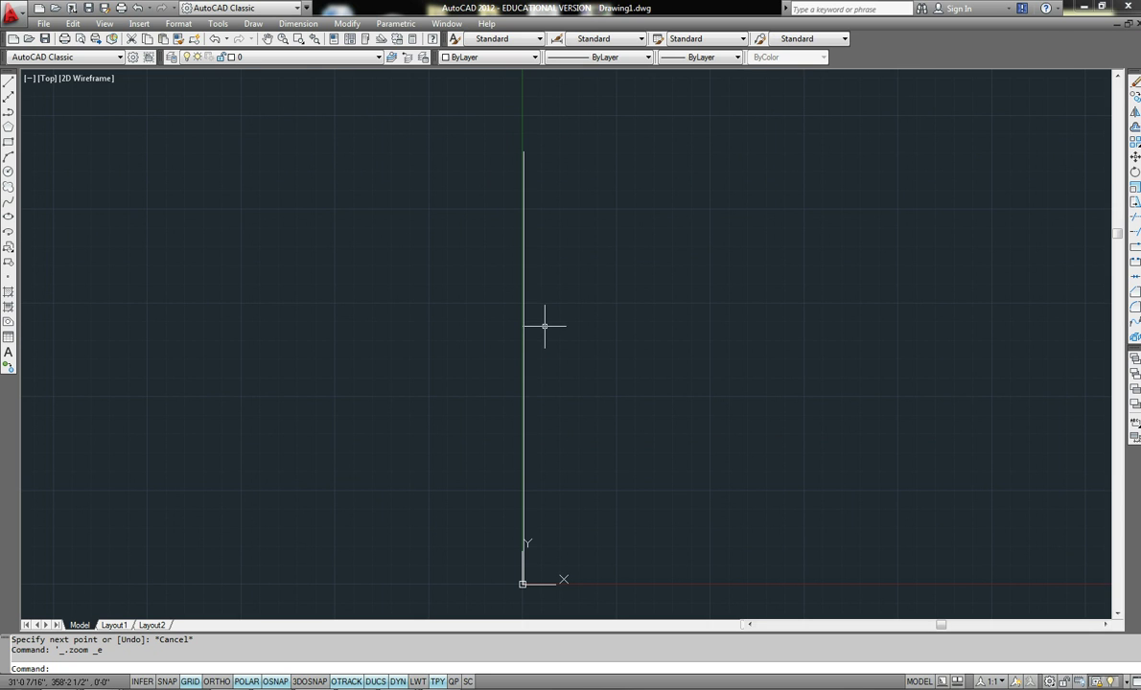
pyautogui.middleClick(524, 377)
pyautogui.middleClick(525, 377)
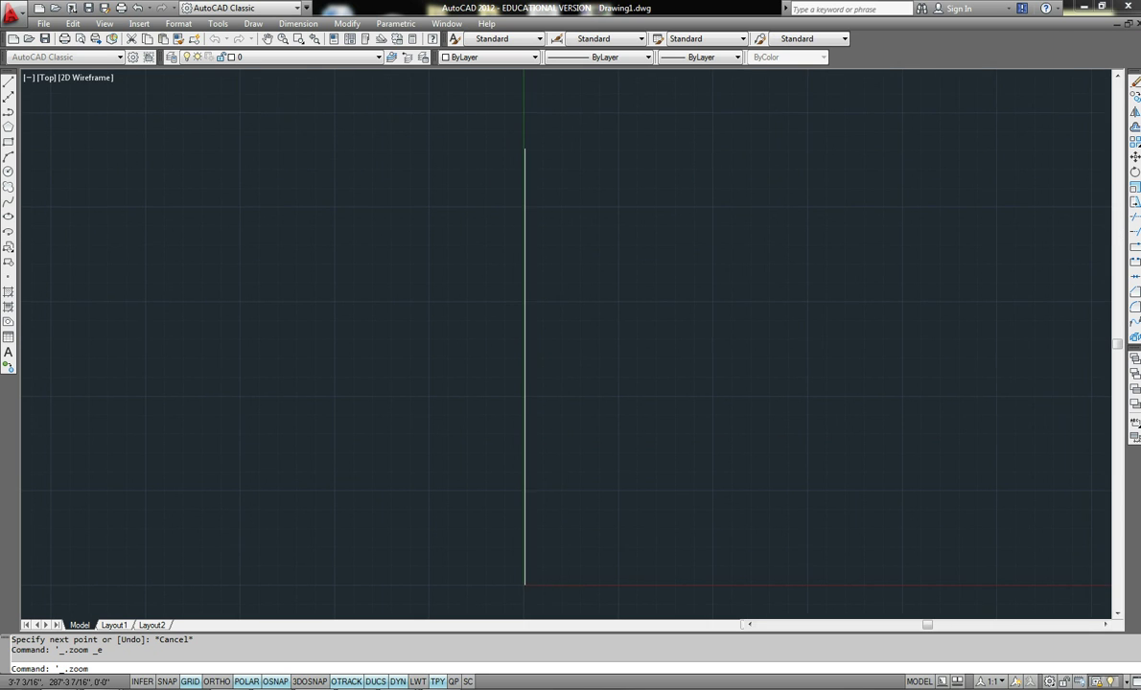
pyautogui.moveTo(568, 546); pyautogui.dragTo(541, 366, button='middle')
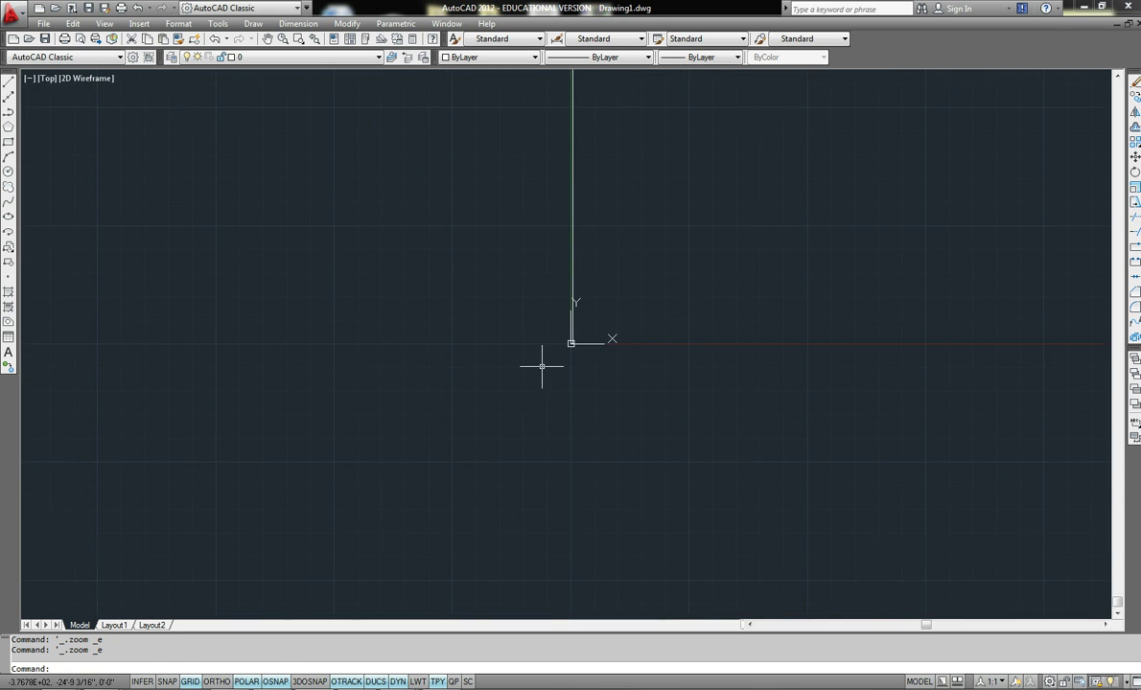
# Step: Inspect the corner where the two lines meet and check the vertical line's length in its quick properties
pyautogui.scroll(12, 570, 344)
pyautogui.scroll(4, 611, 297)
pyautogui.moveTo(631, 224); pyautogui.dragTo(548, 449, button='middle')
pyautogui.scroll(7, 543, 215)
pyautogui.scroll(7, 514, 429)
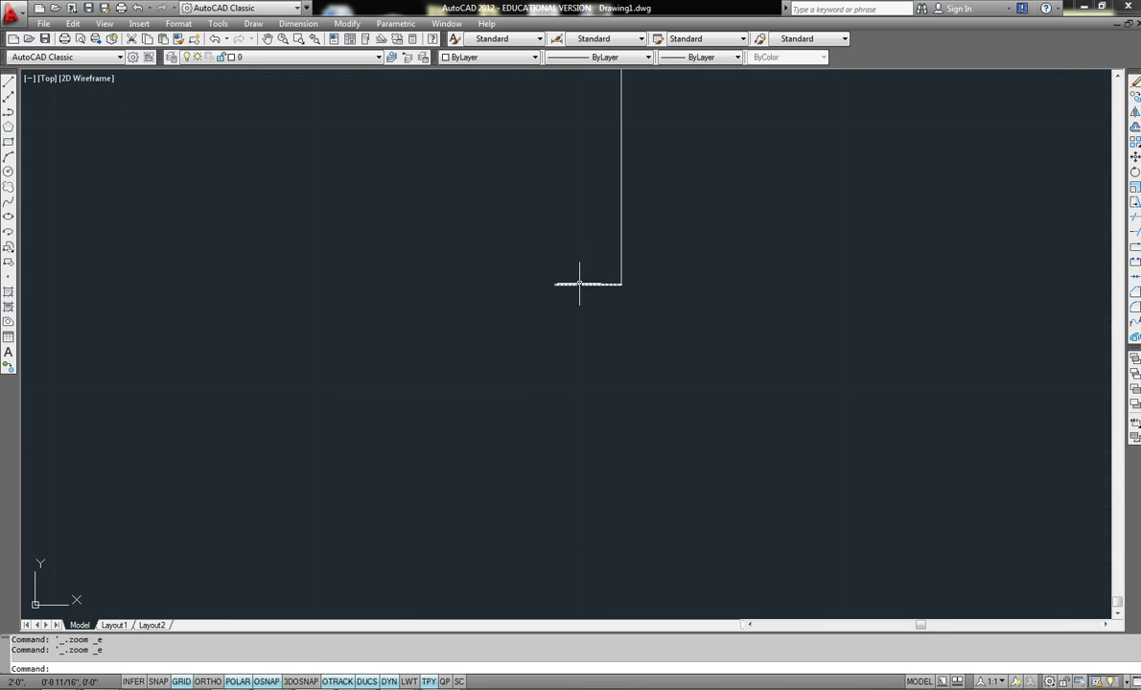
pyautogui.click(621, 233)
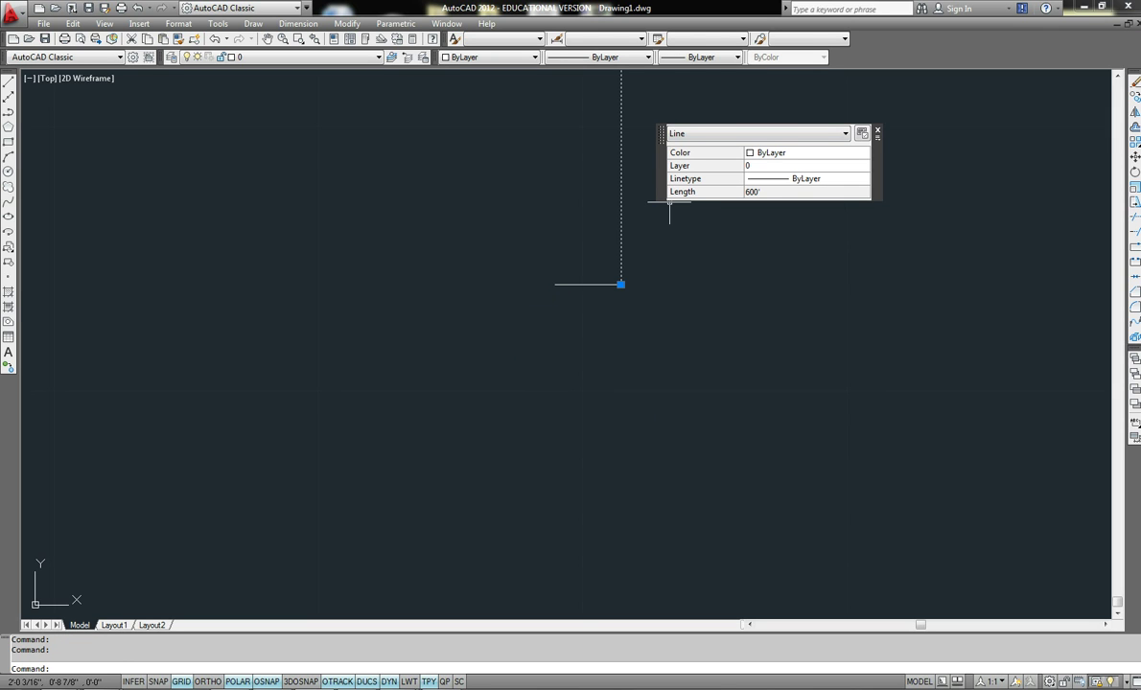
pyautogui.press('Escape')
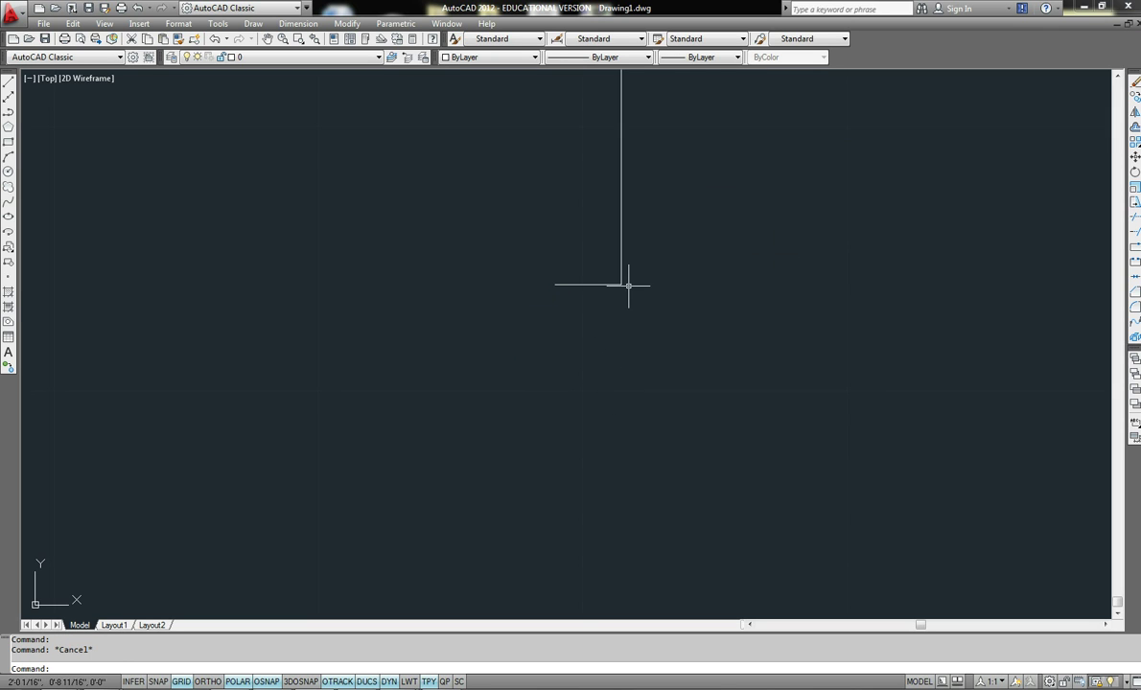
# Step: Draw a diagonal line from the top endpoint of the vertical line down to the left
pyautogui.scroll(-2, 640, 312)
pyautogui.middleClick(606, 407)
pyautogui.middleClick(606, 408)
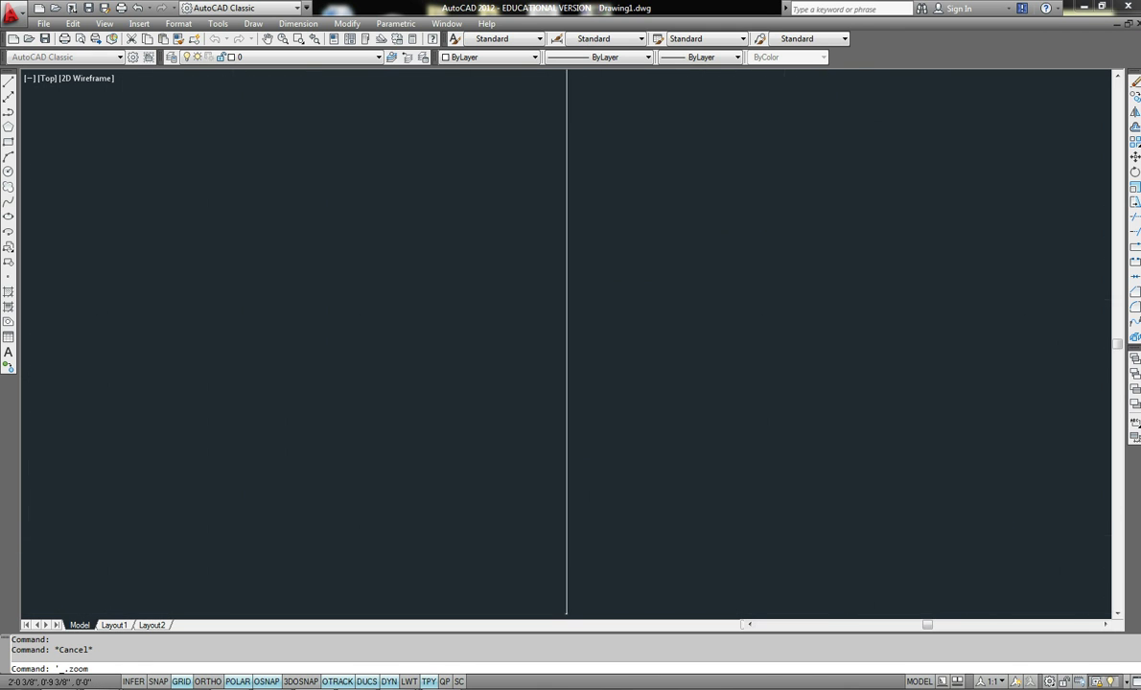
pyautogui.scroll(-1, 621, 385)
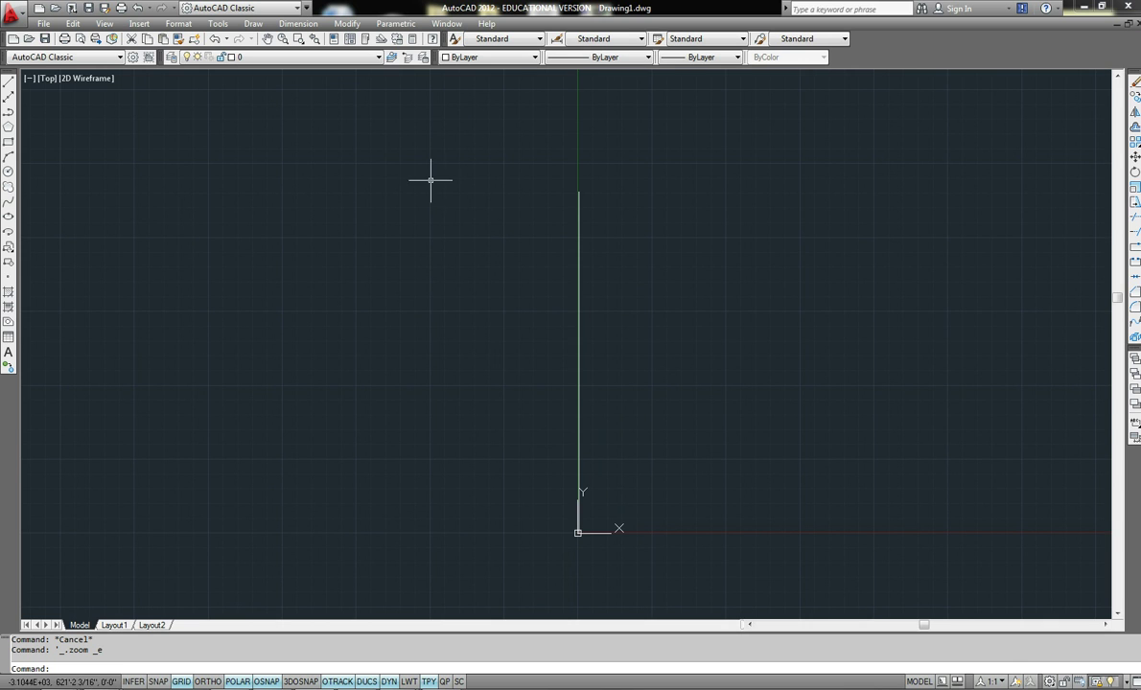
pyautogui.click(7, 81)
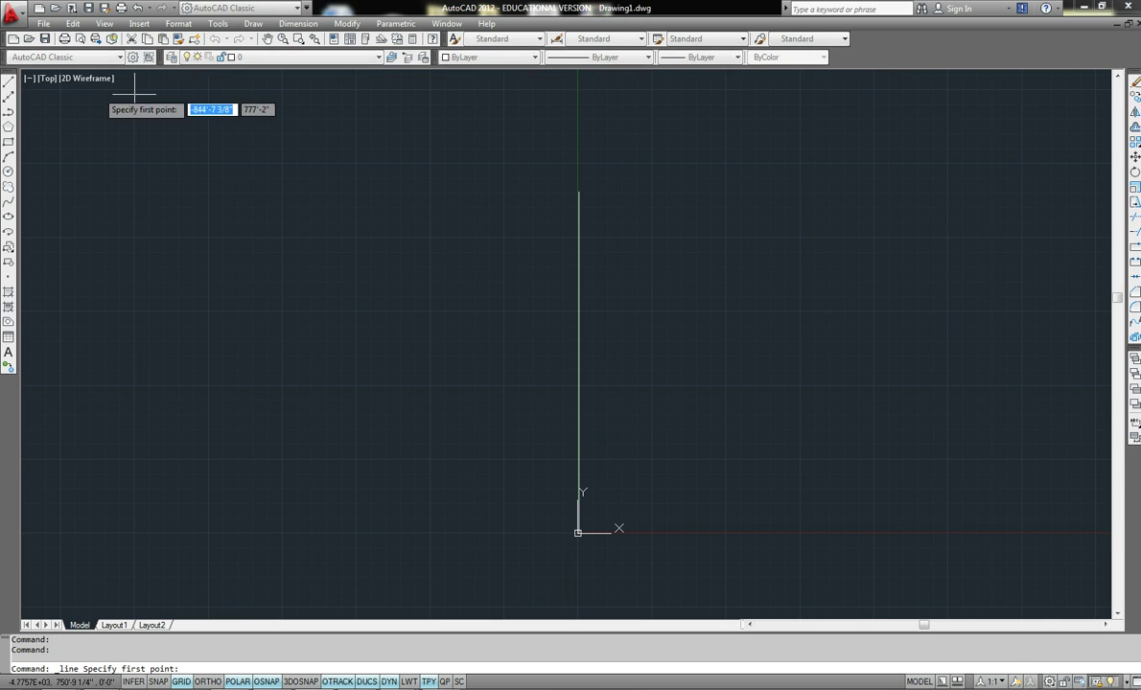
pyautogui.click(578, 192)
pyautogui.click(317, 353)
pyautogui.press('Escape')
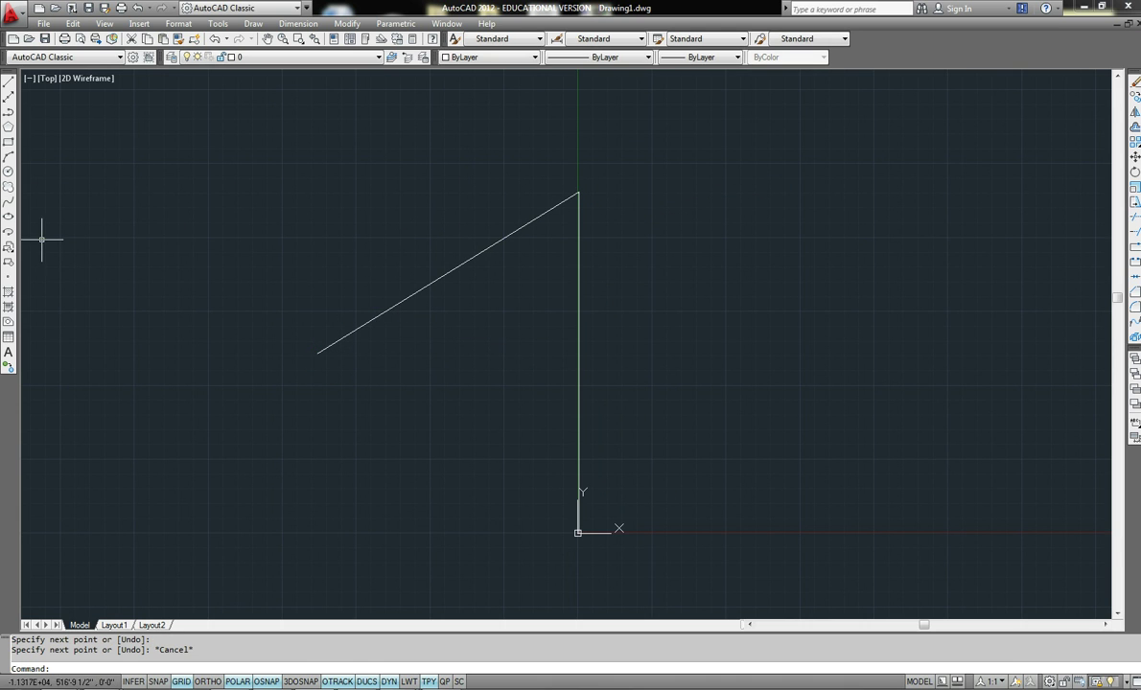
# Step: Draw a 325'-6" line rising to the right at about 36° on the open area right of the vertical line and check its length
pyautogui.press('Return')
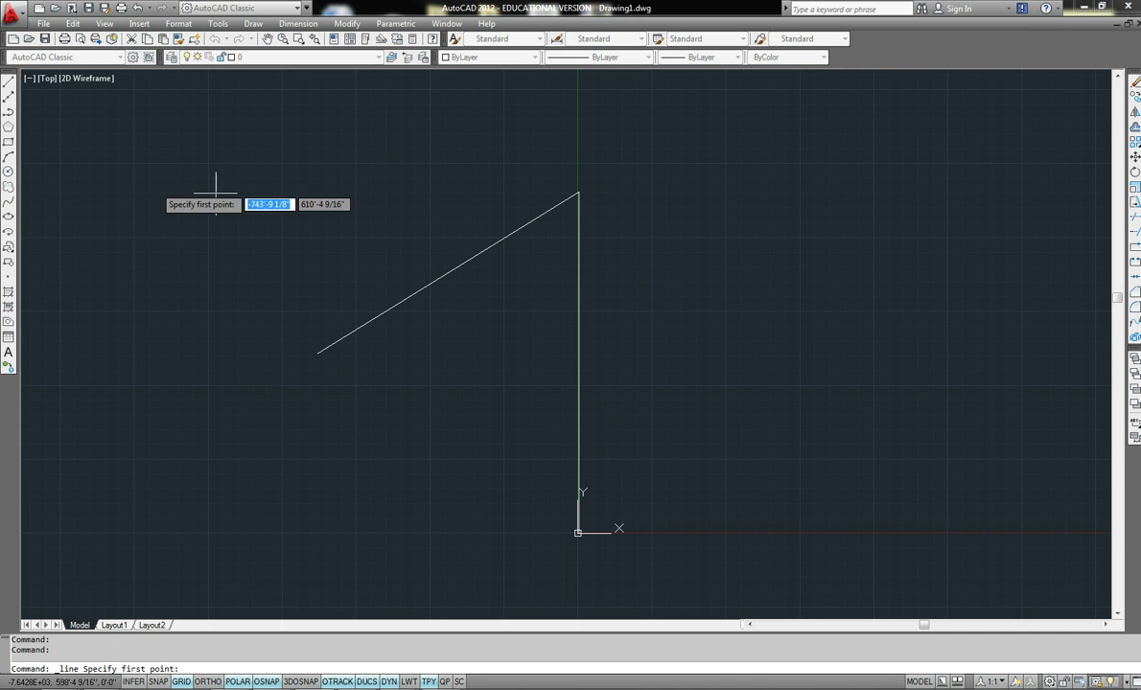
pyautogui.click(664, 398)
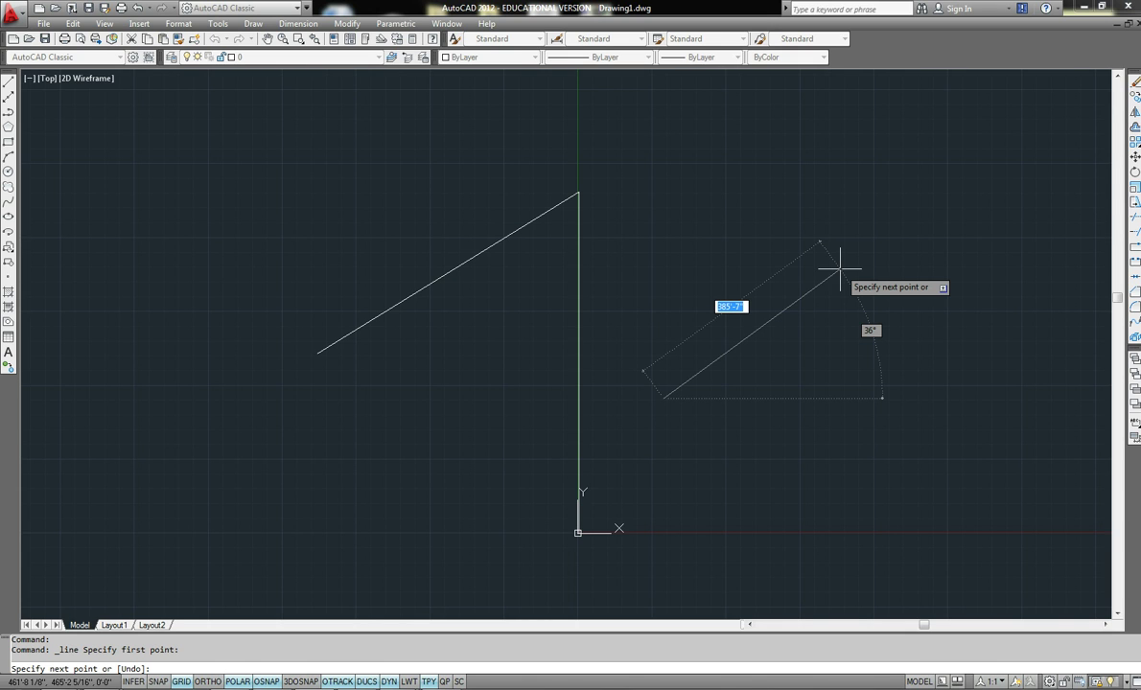
pyautogui.write("325'6")
pyautogui.press('Return')
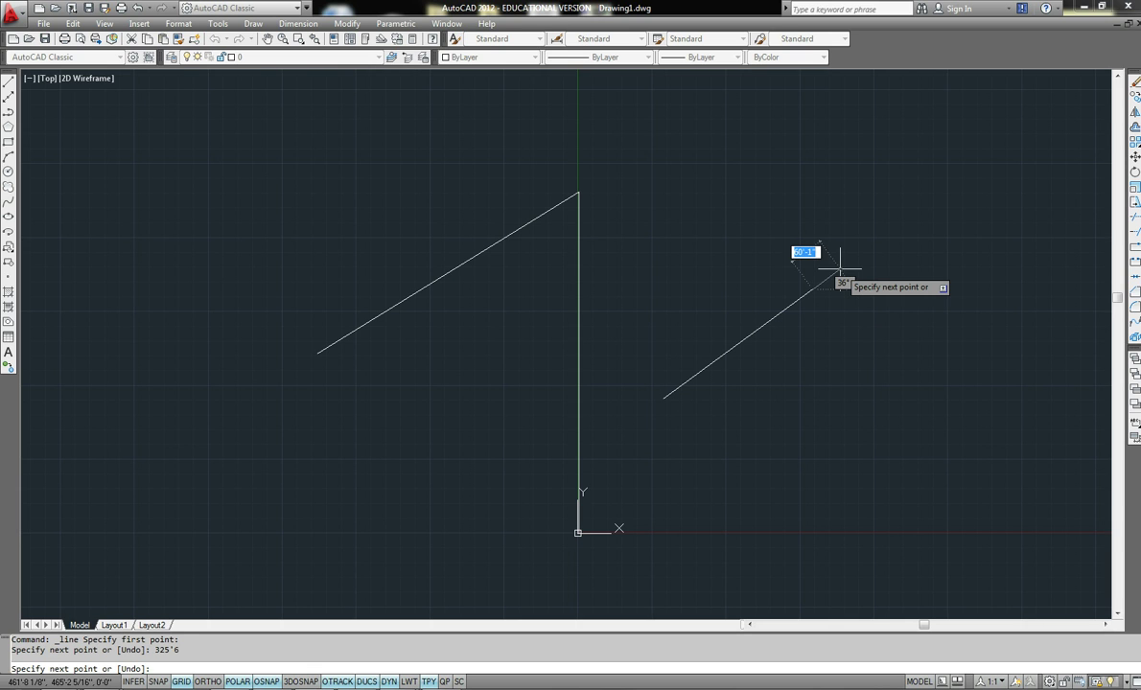
pyautogui.press('Escape')
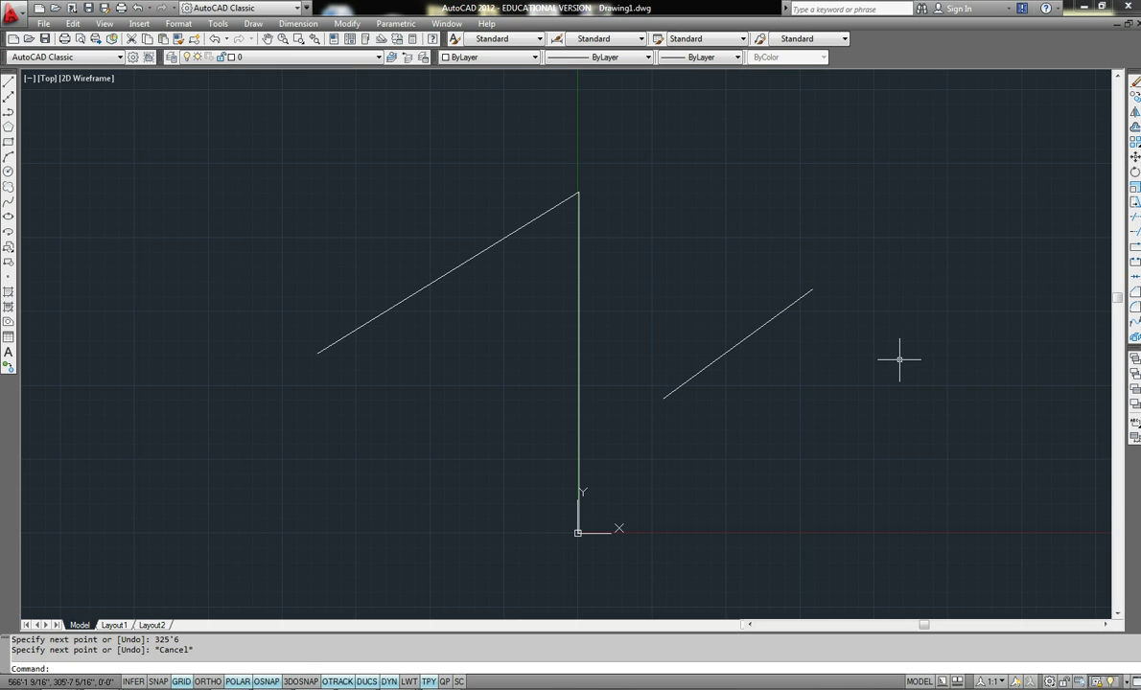
pyautogui.click(732, 350)
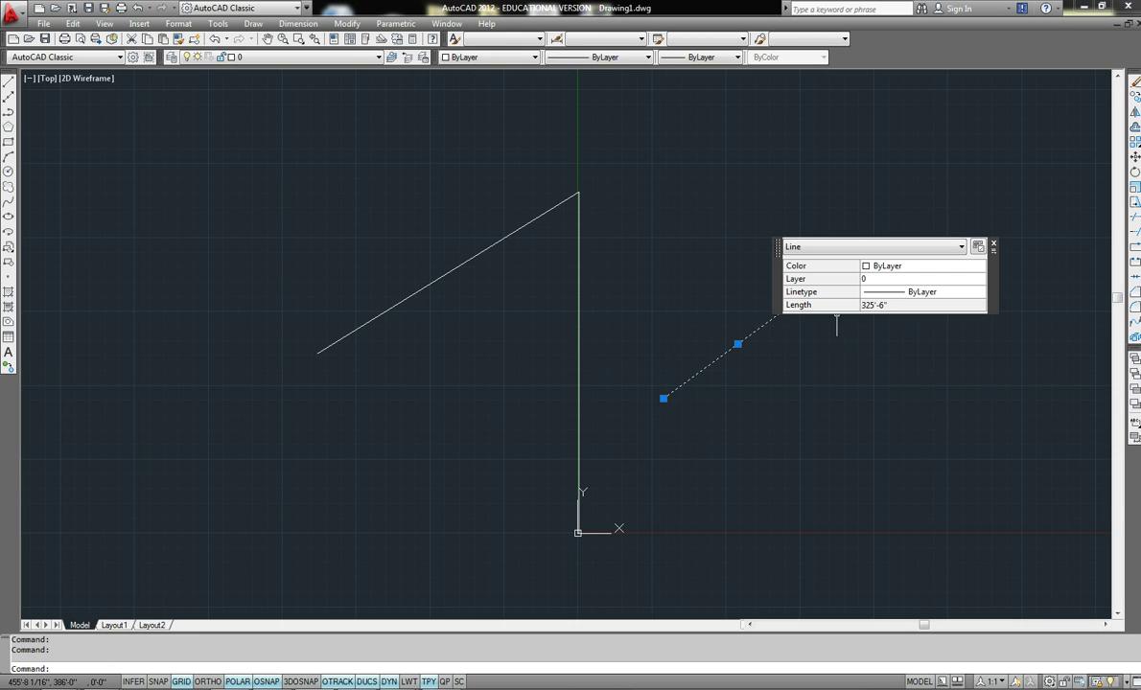
pyautogui.press('Escape')
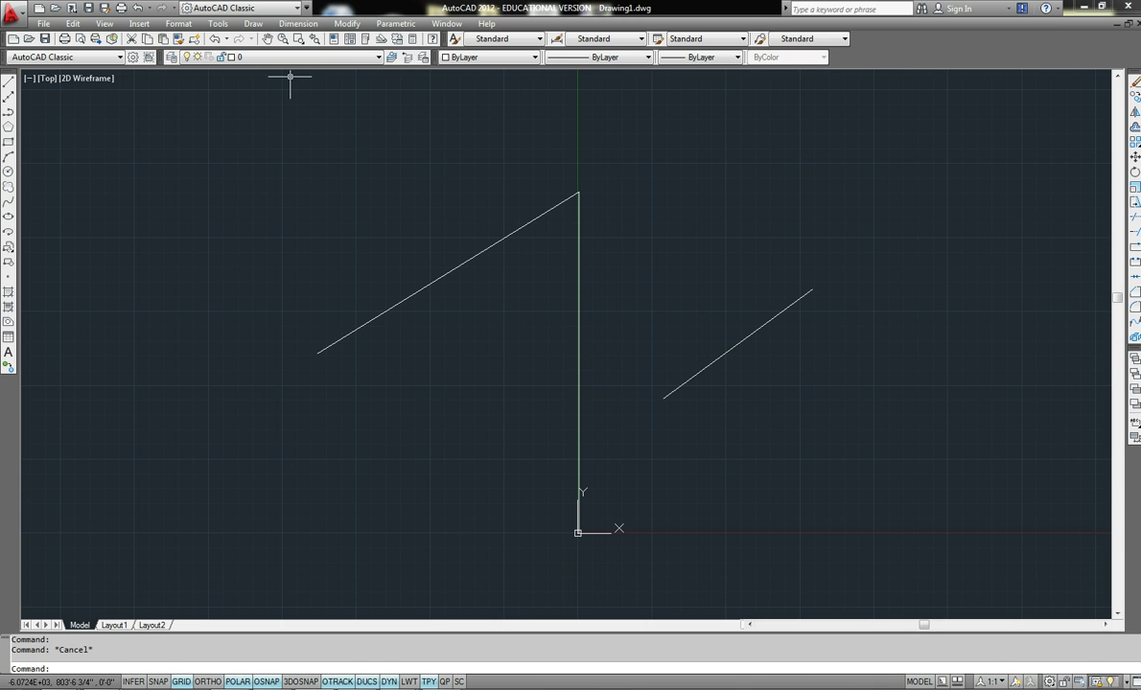
# Step: Draw a vertical line 100'5-1/8" long upward from the upper endpoint of the 325'-6" diagonal line
pyautogui.click(8, 81)
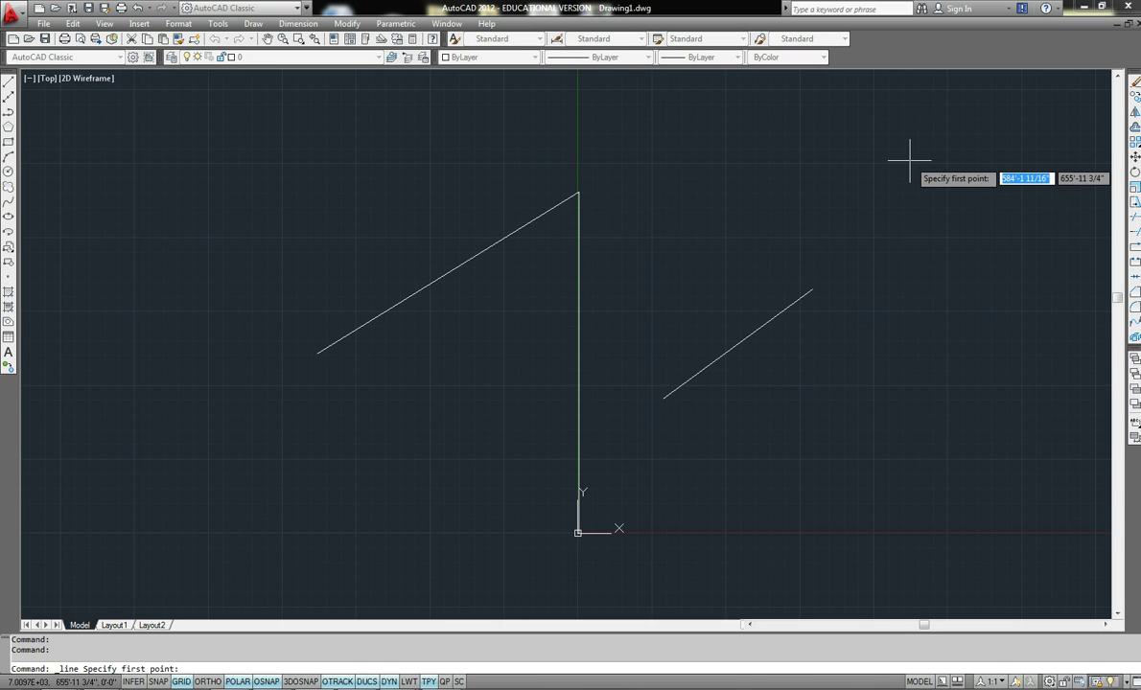
pyautogui.click(813, 290)
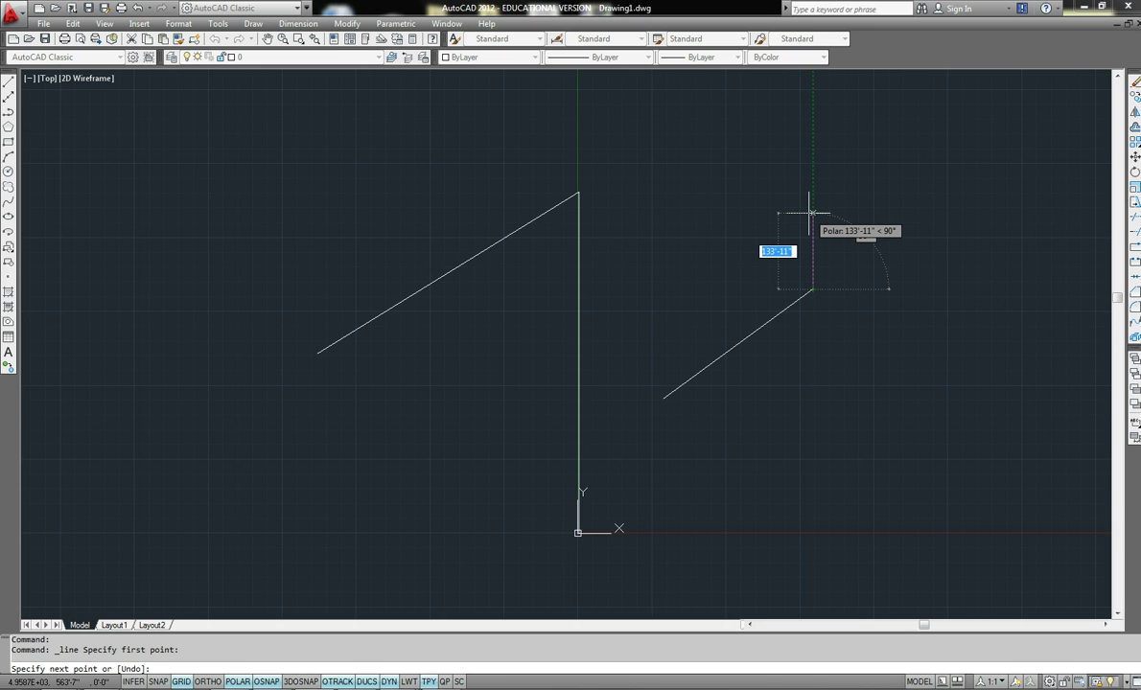
pyautogui.write("100'5")
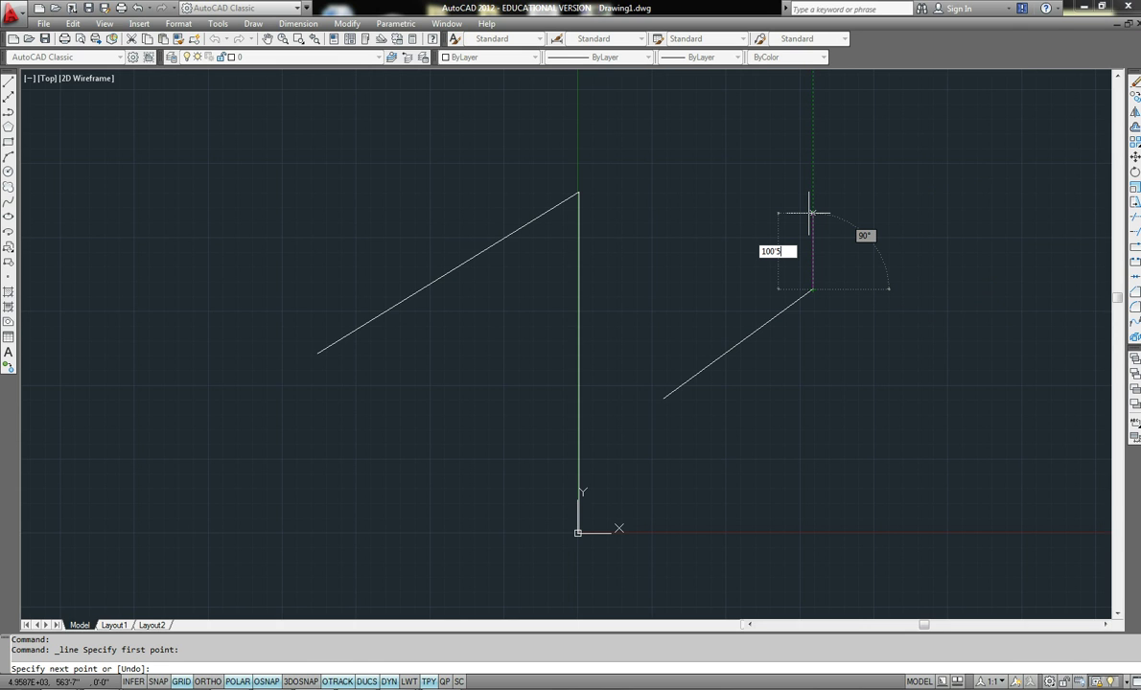
pyautogui.write('-1/8')
pyautogui.press('Return')
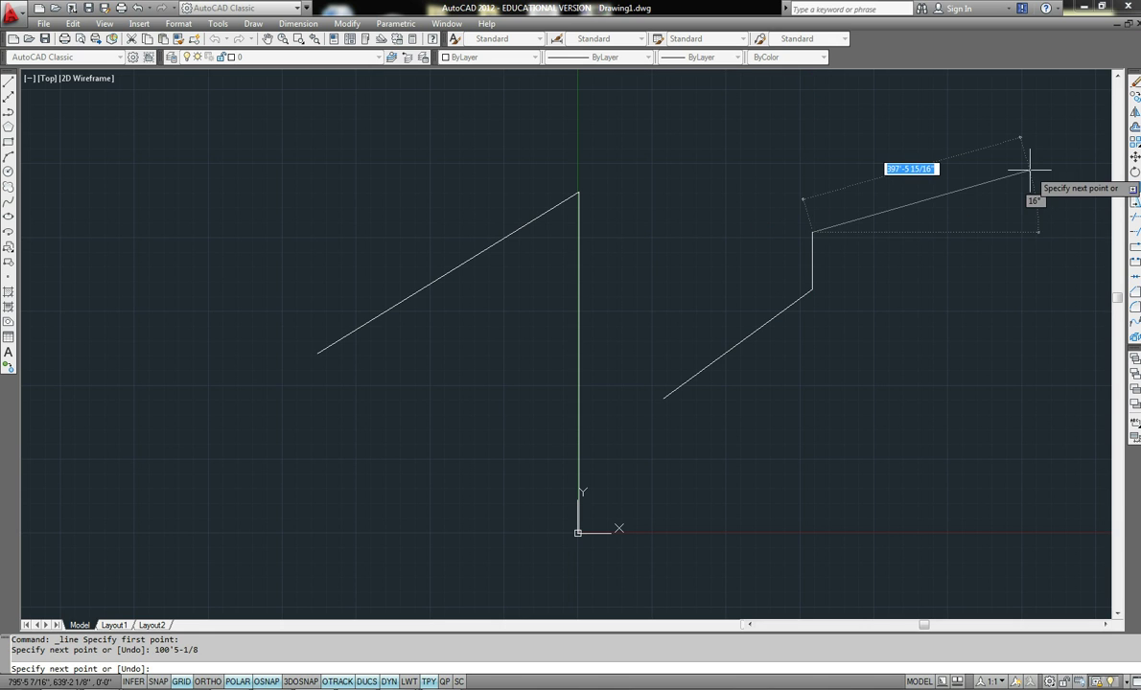
pyautogui.press('Escape')
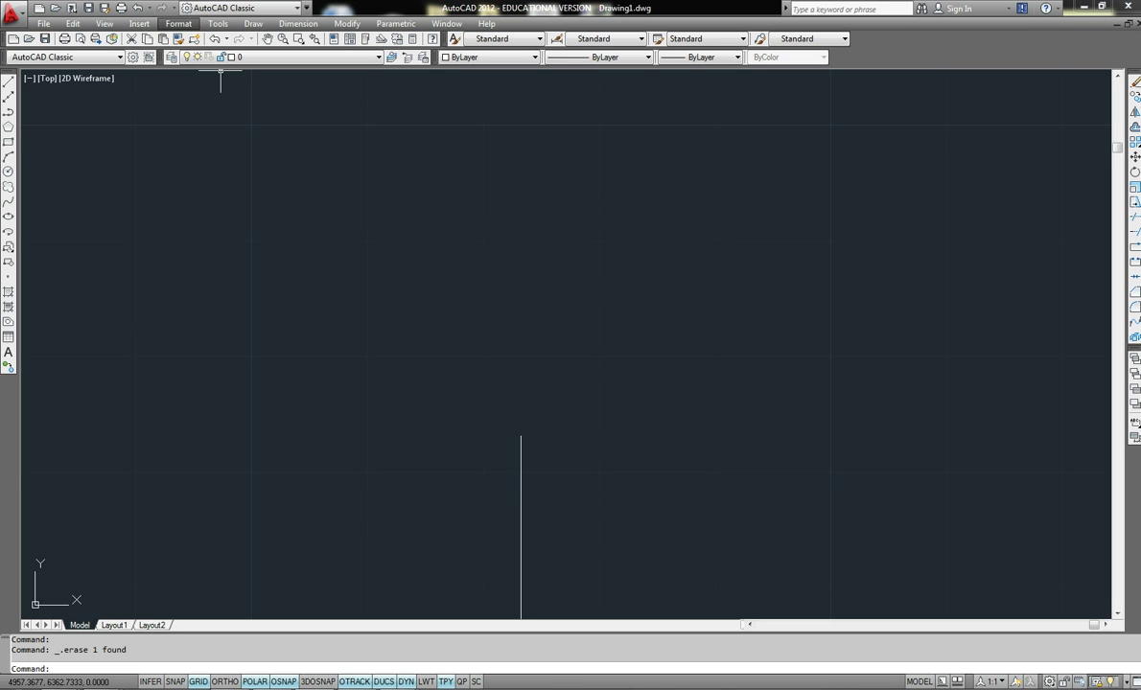
# Step: Try to draw a 12' line from the vertical line's top endpoint while the drawing units are decimal
pyautogui.click(8, 82)
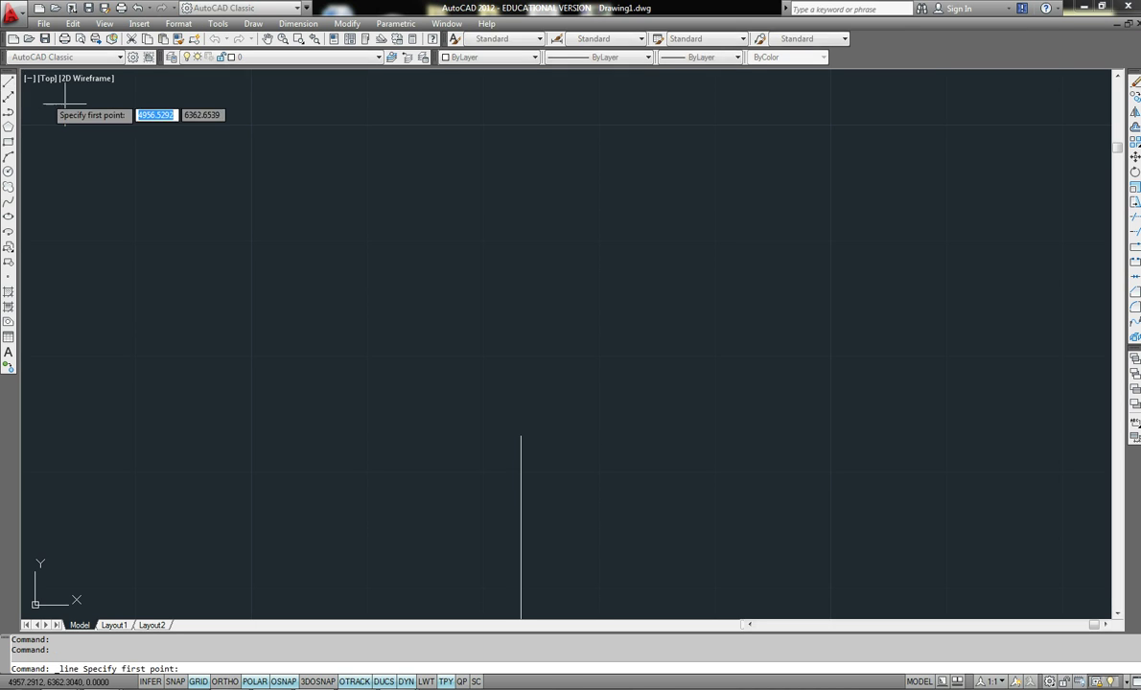
pyautogui.click(519, 436)
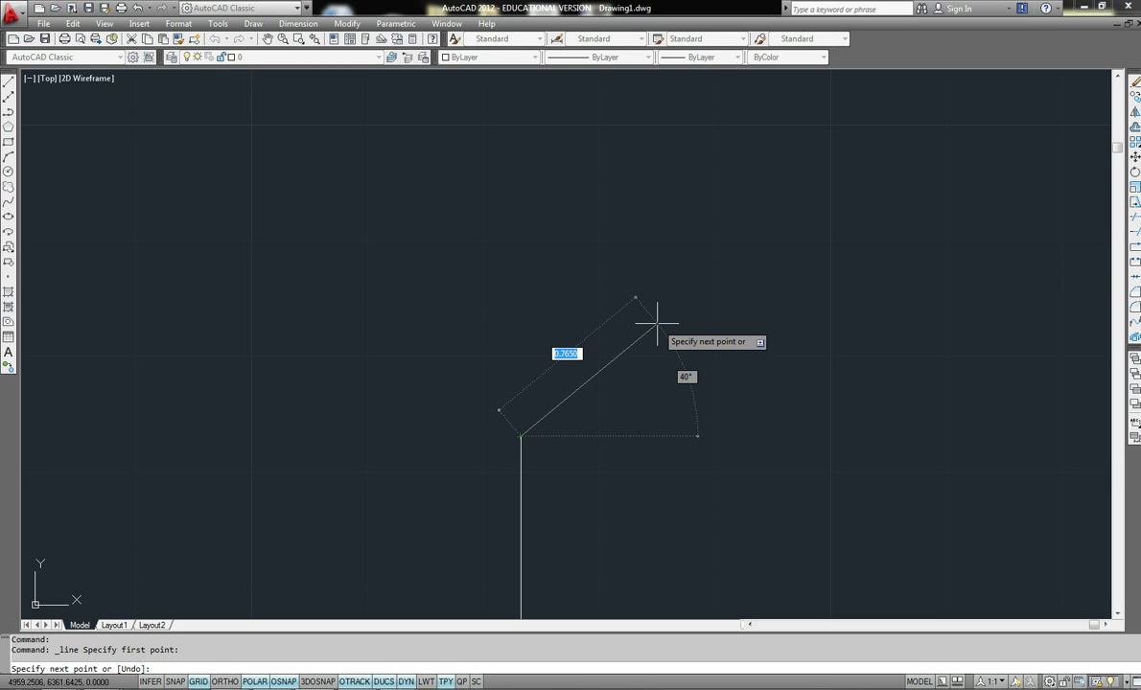
pyautogui.write("12'")
pyautogui.press('Return')
pyautogui.press('Escape')
pyautogui.press('Escape')
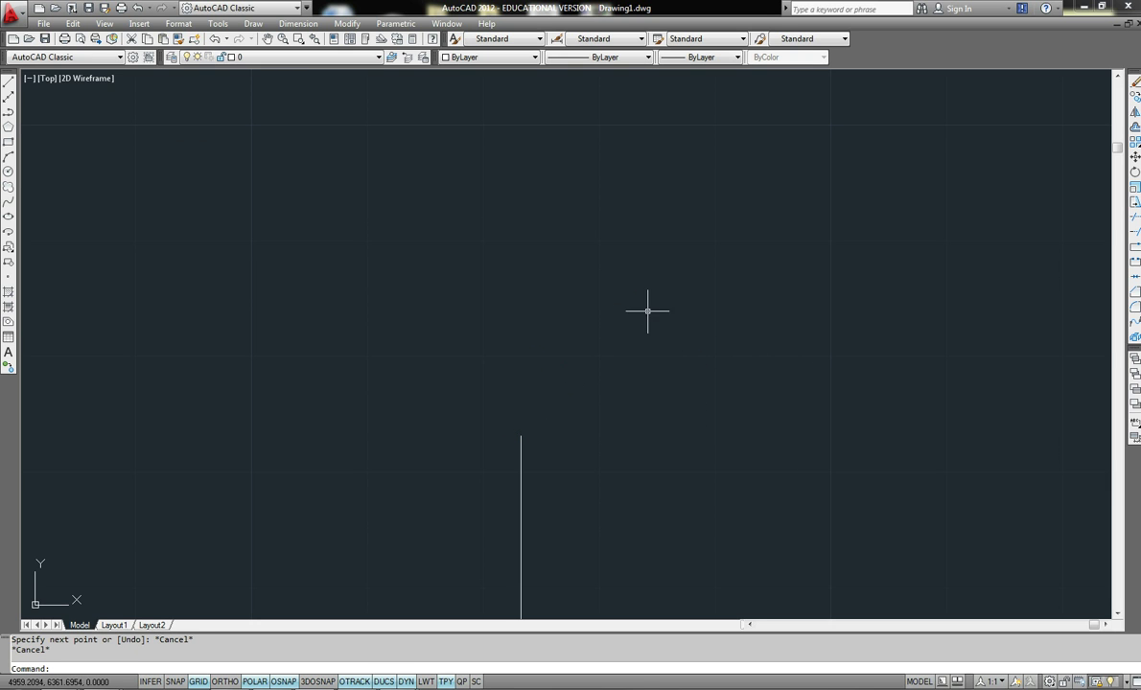
# Step: Set the drawing's length units to Architectural
pyautogui.click(178, 23)
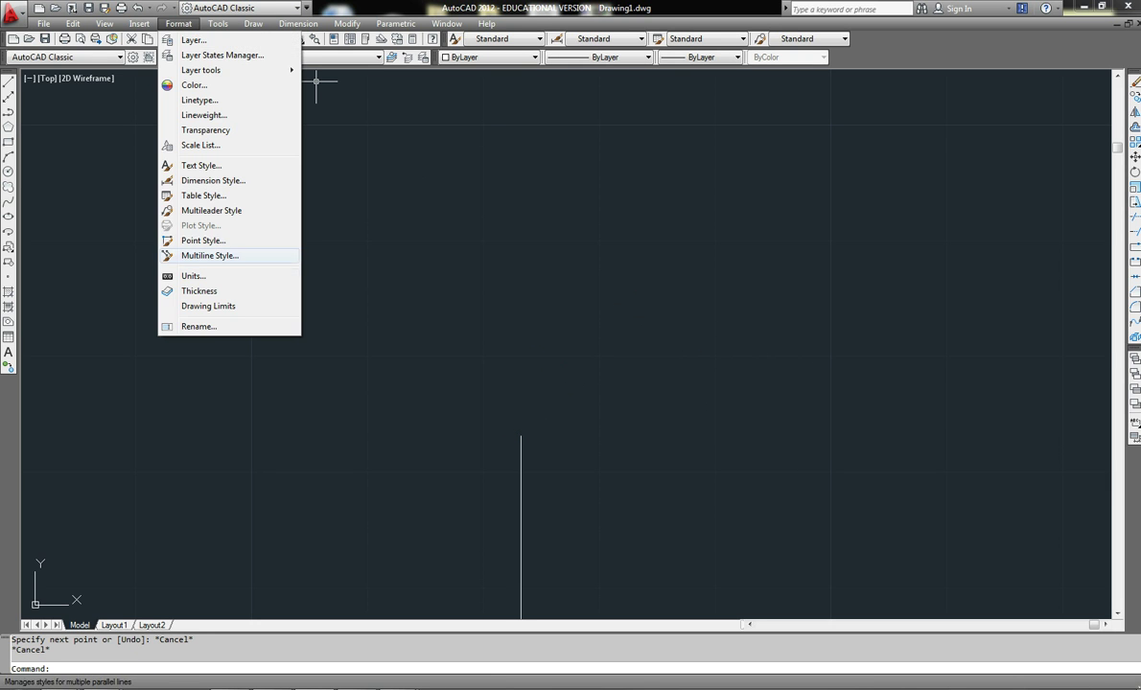
pyautogui.click(193, 275)
pyautogui.click(513, 254)
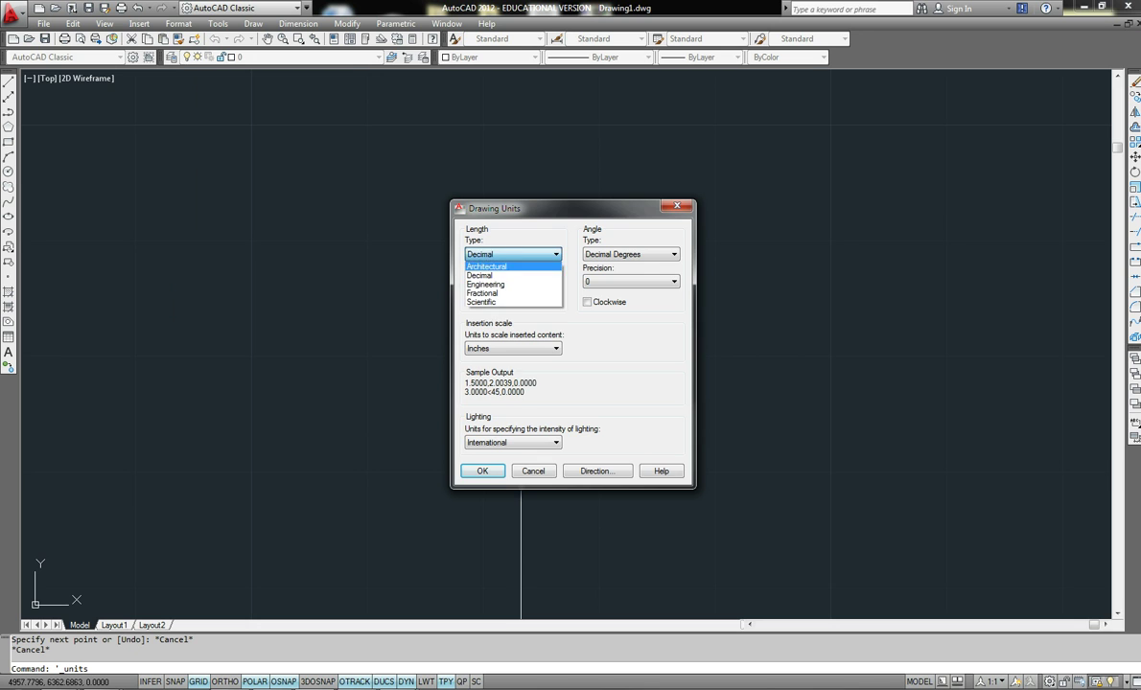
pyautogui.click(486, 265)
pyautogui.click(489, 471)
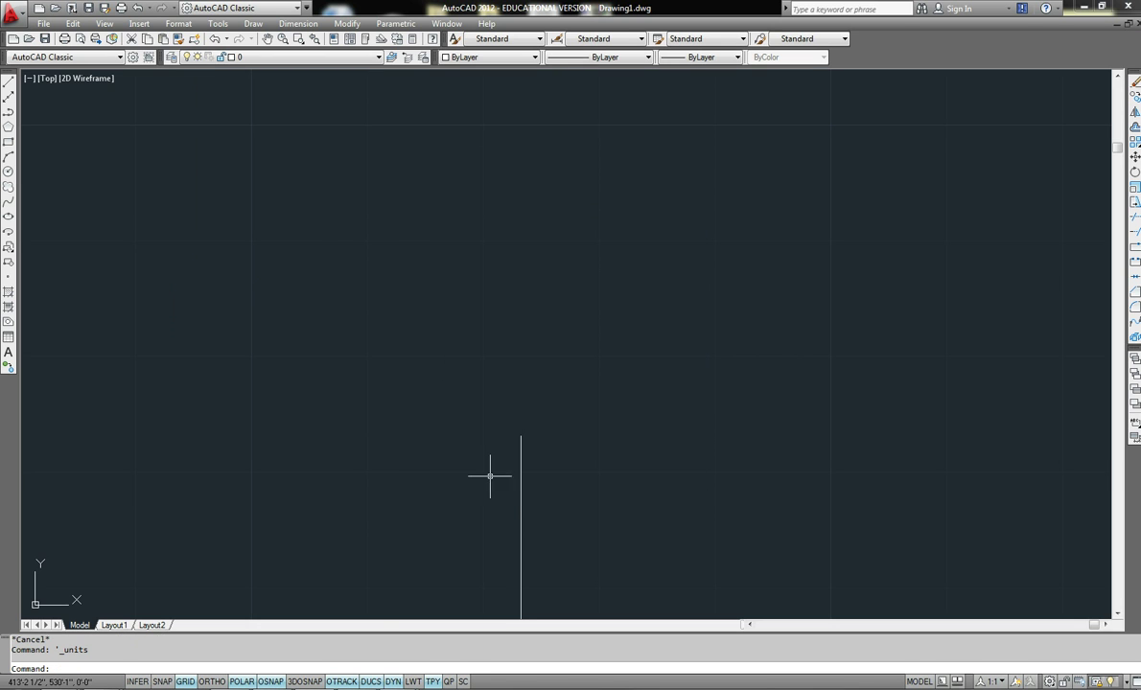
# Step: Draw a circle centred on the lower-left endpoint of the long diagonal line, using the Diameter option with a diameter of 100'
pyautogui.middleClick(575, 396)
pyautogui.middleClick(575, 396)
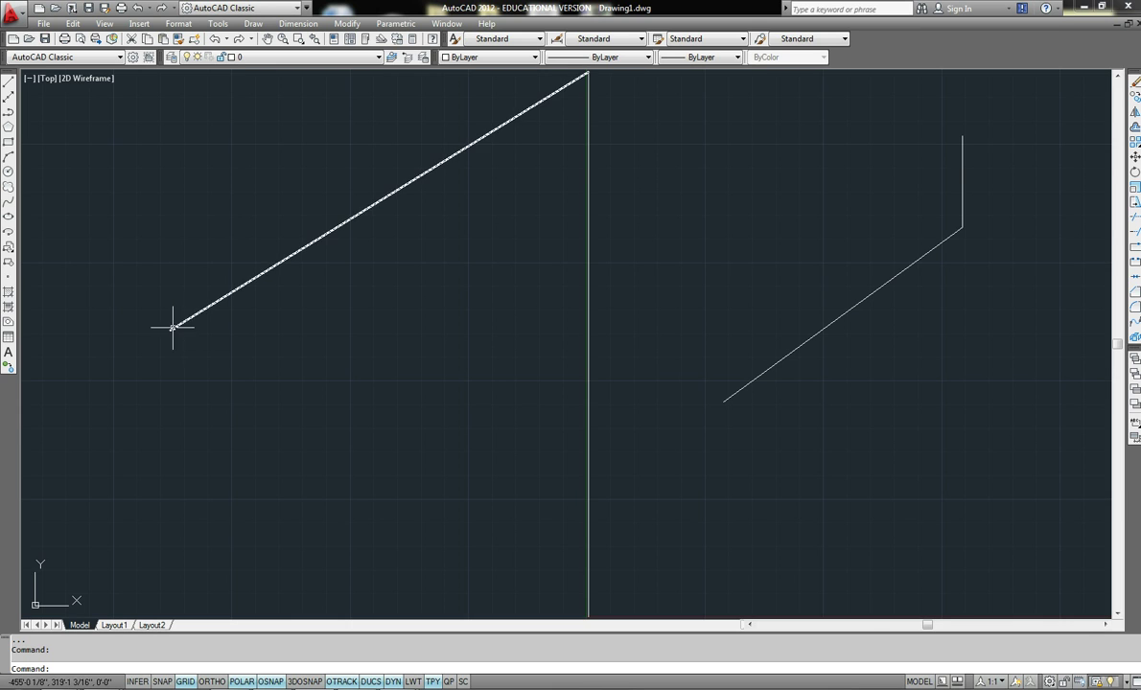
pyautogui.click(8, 170)
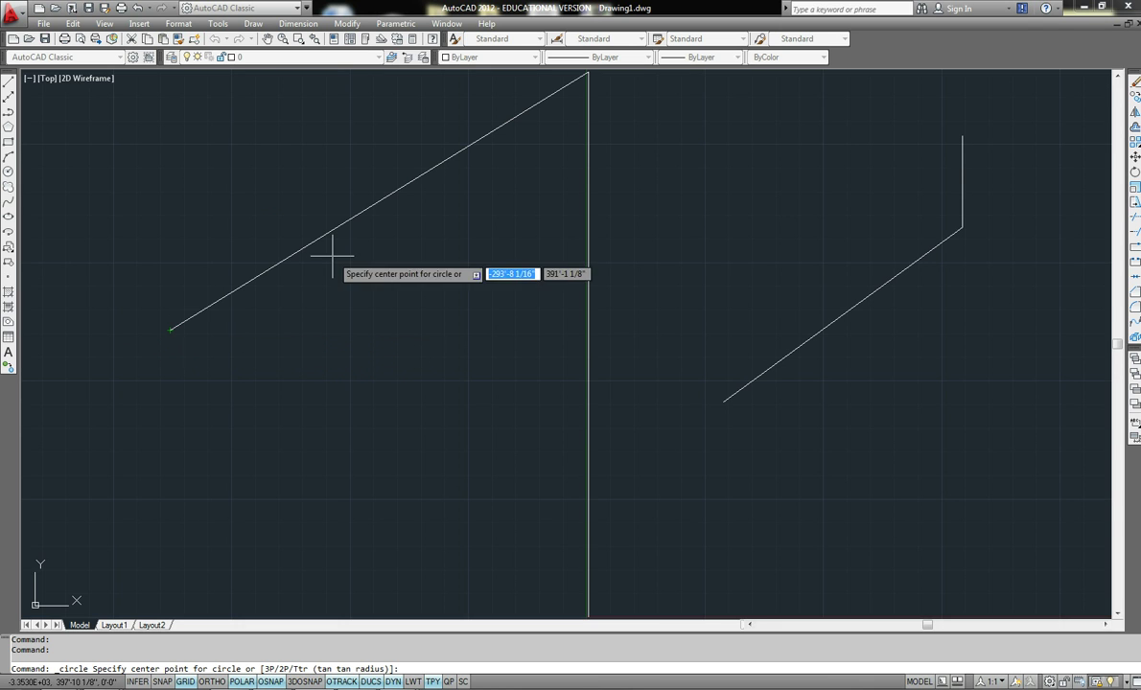
pyautogui.click(170, 331)
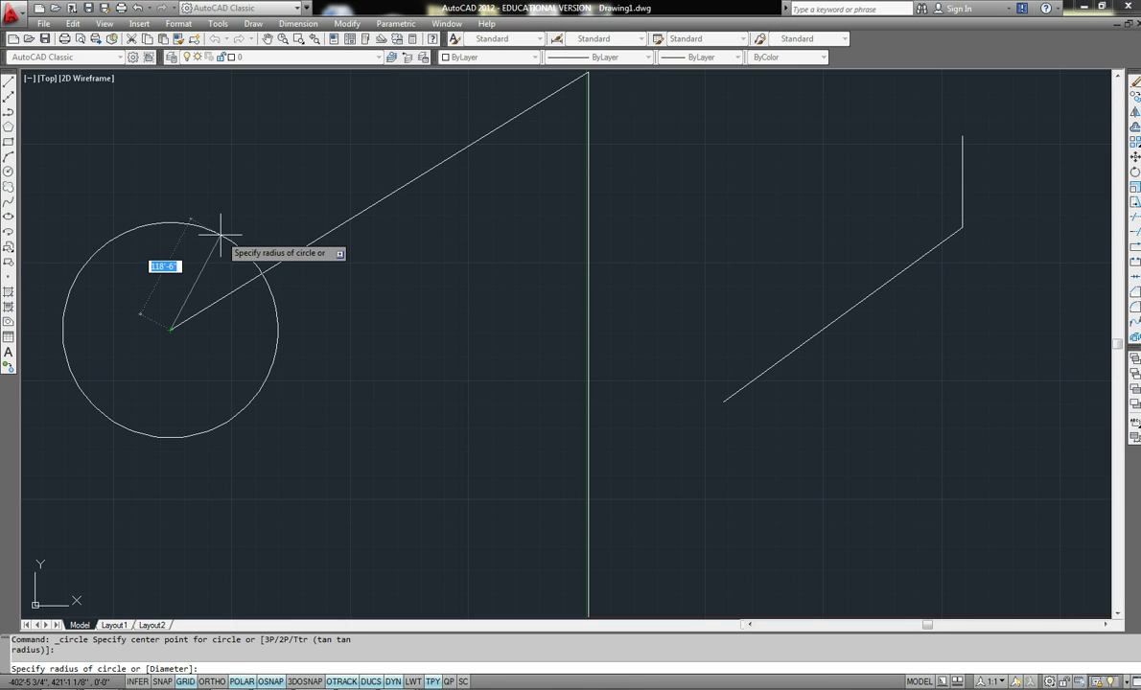
pyautogui.press('Down')
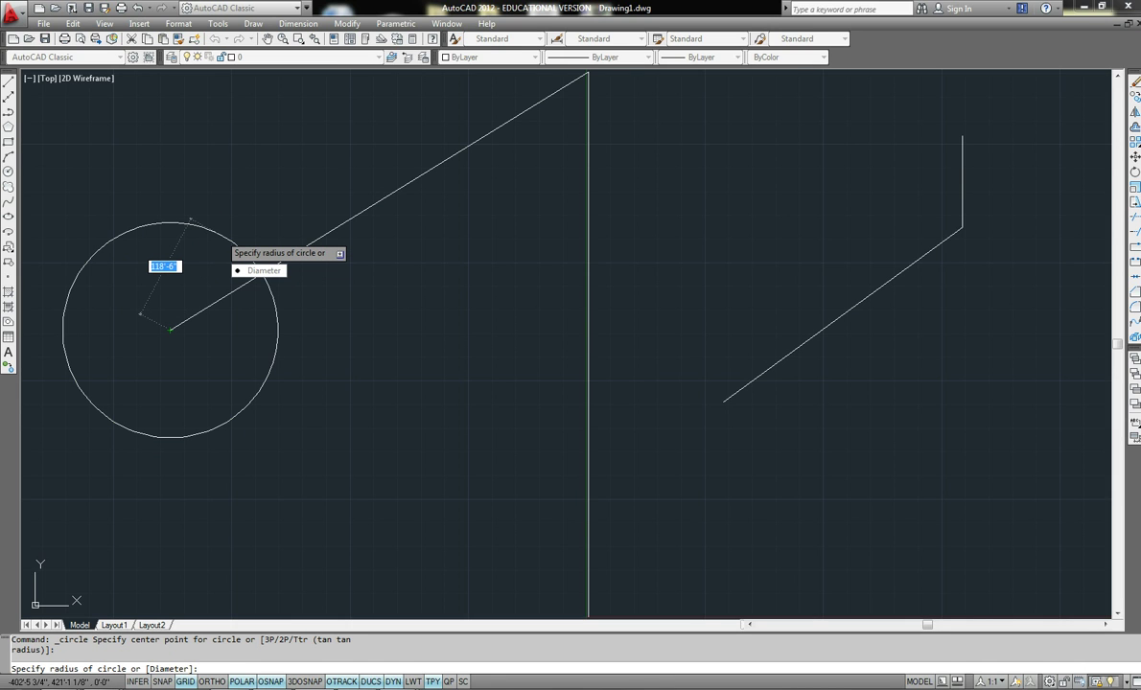
pyautogui.press('Down')
pyautogui.press('Down')
pyautogui.press('Return')
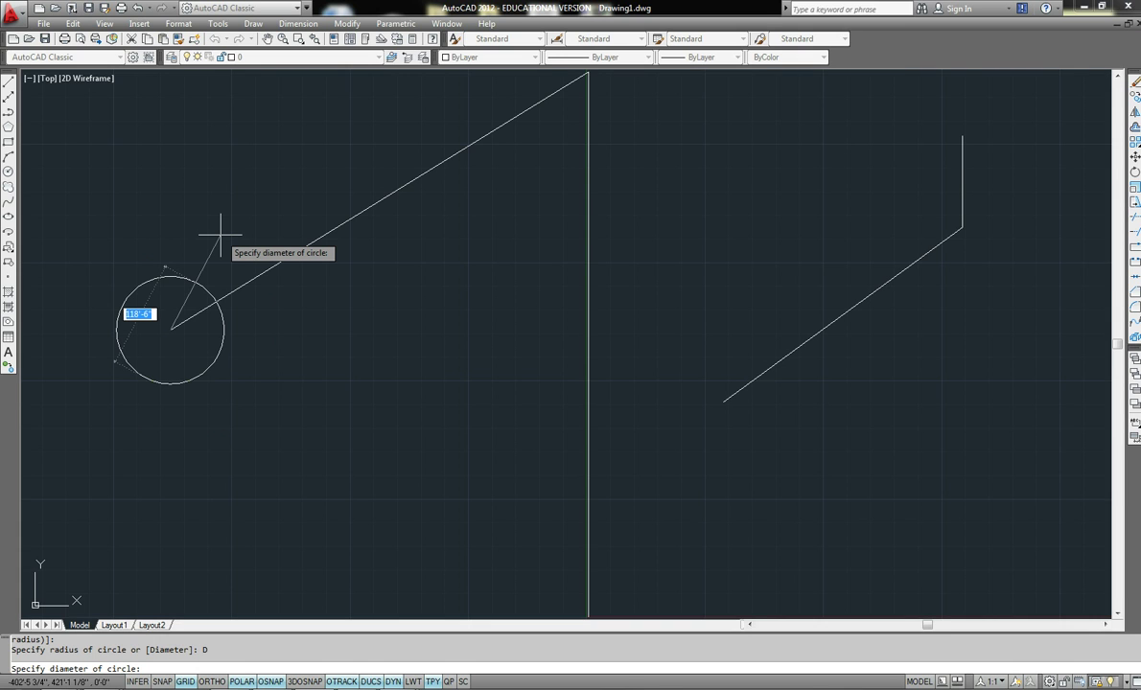
pyautogui.write('100')
pyautogui.press('Return')
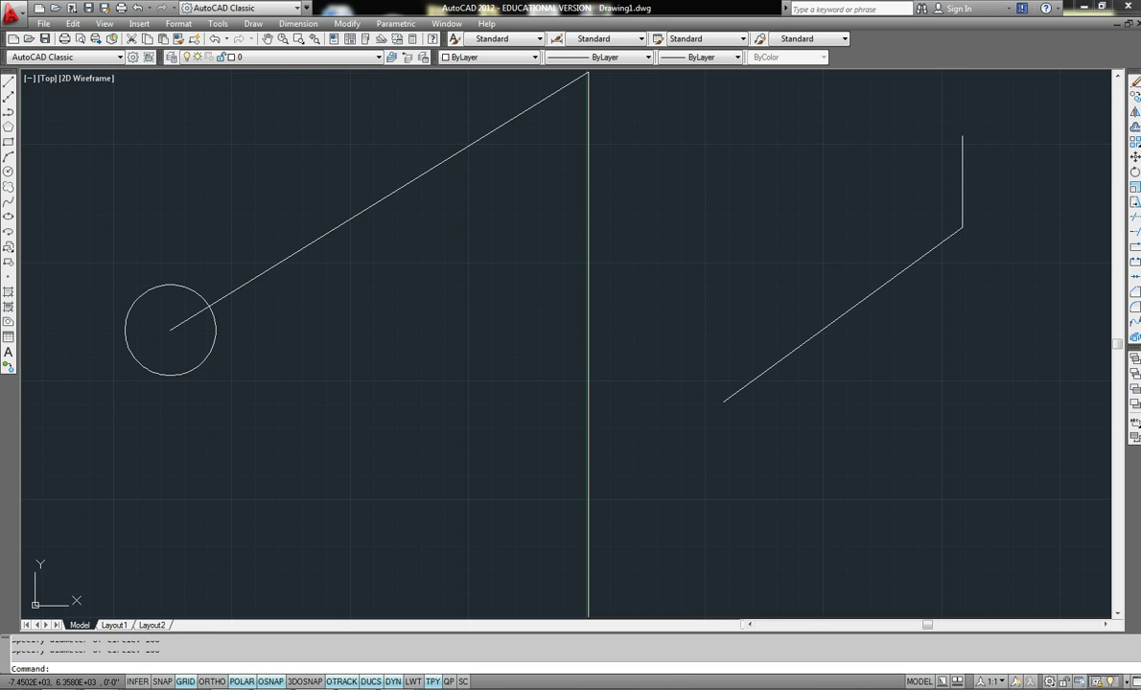
# Step: Draw a rectangle 100' wide and 200' high between the circle and the long vertical line
pyautogui.click(7, 141)
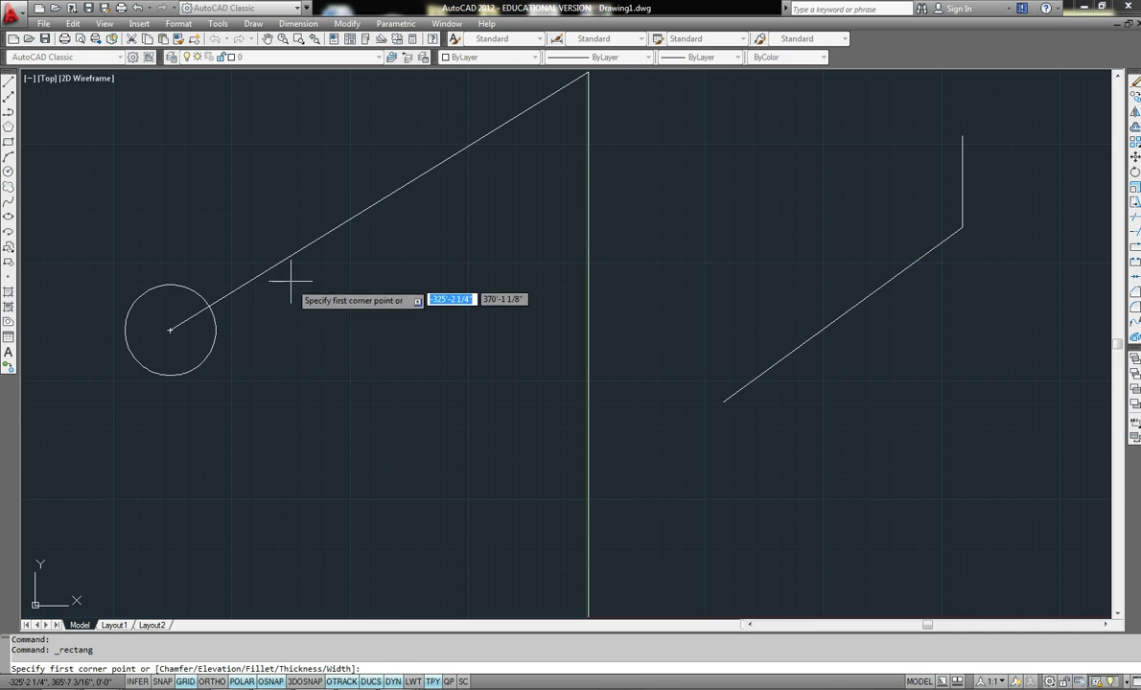
pyautogui.moveTo(509, 343)
pyautogui.mouseDown(button='middle')
pyautogui.moveTo(443, 370)
pyautogui.moveTo(333, 351)
pyautogui.mouseUp(button='middle')
pyautogui.scroll(-4, 374, 367)
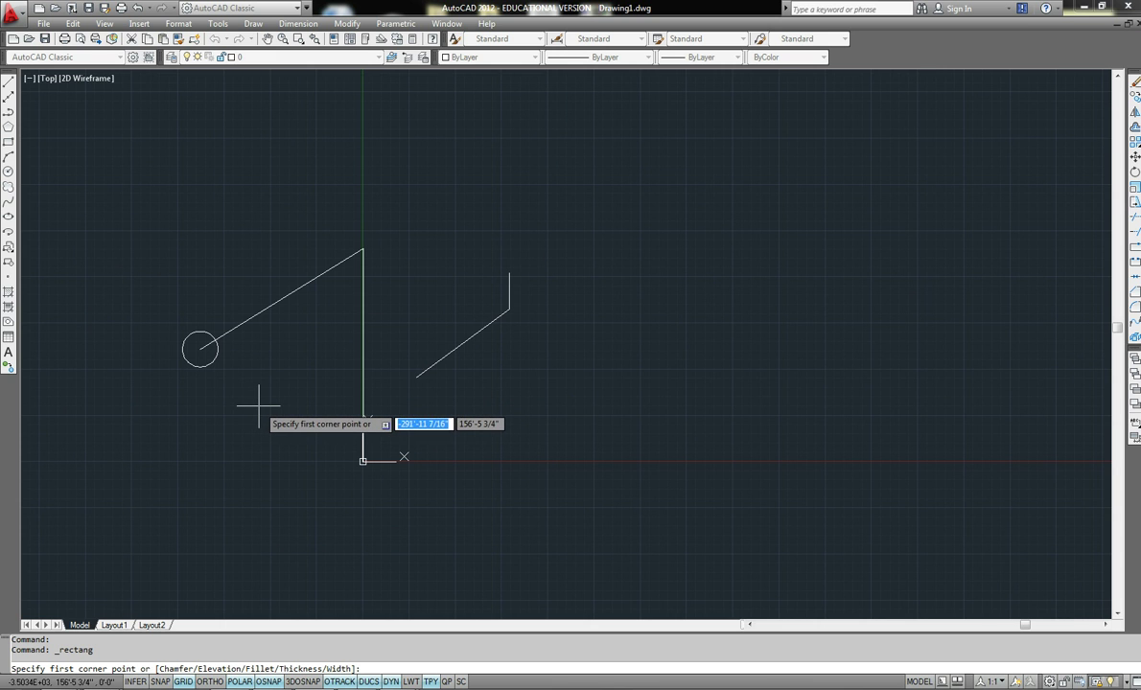
pyautogui.scroll(5, 257, 407)
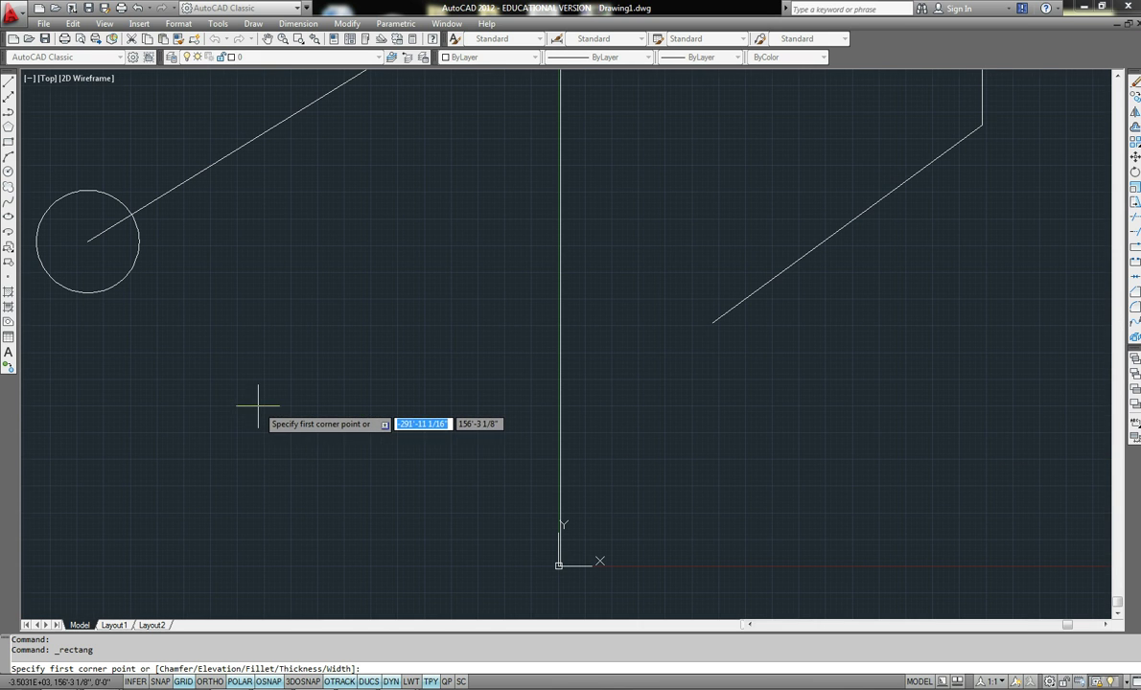
pyautogui.click(211, 433)
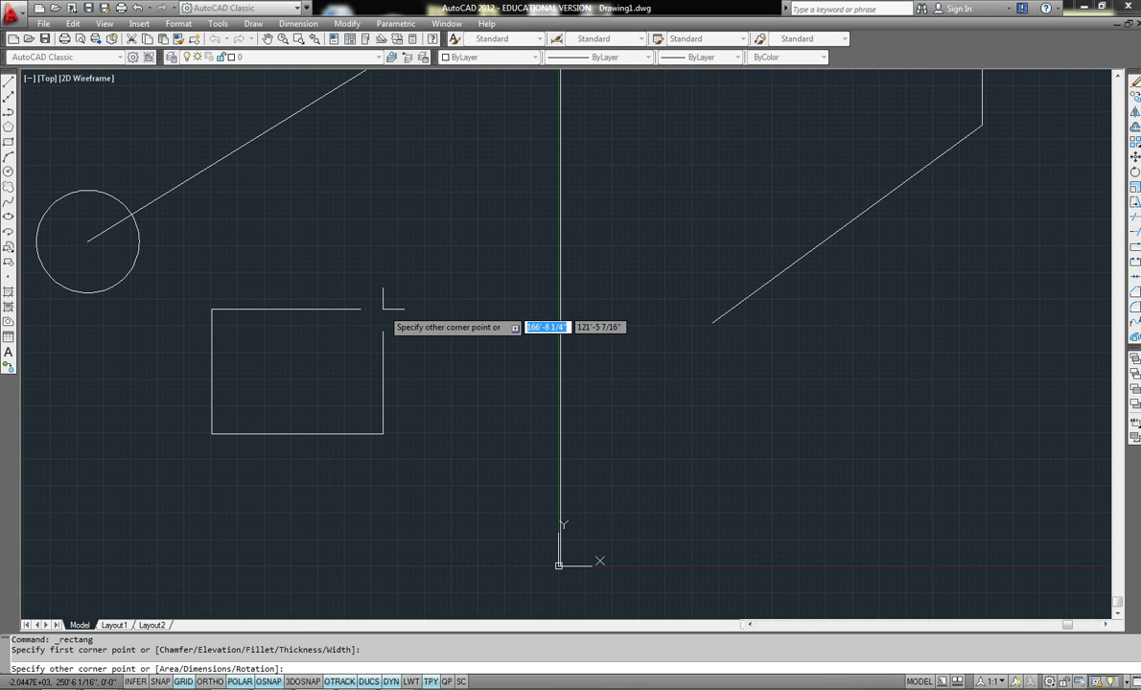
pyautogui.write("100'")
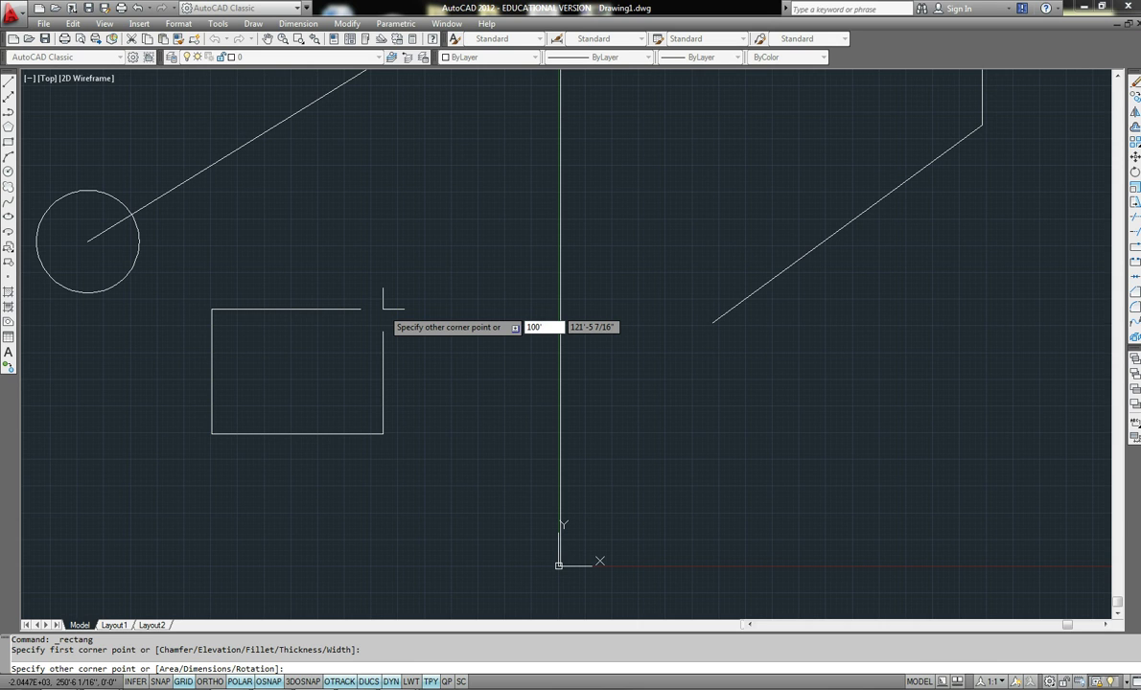
pyautogui.press('Tab')
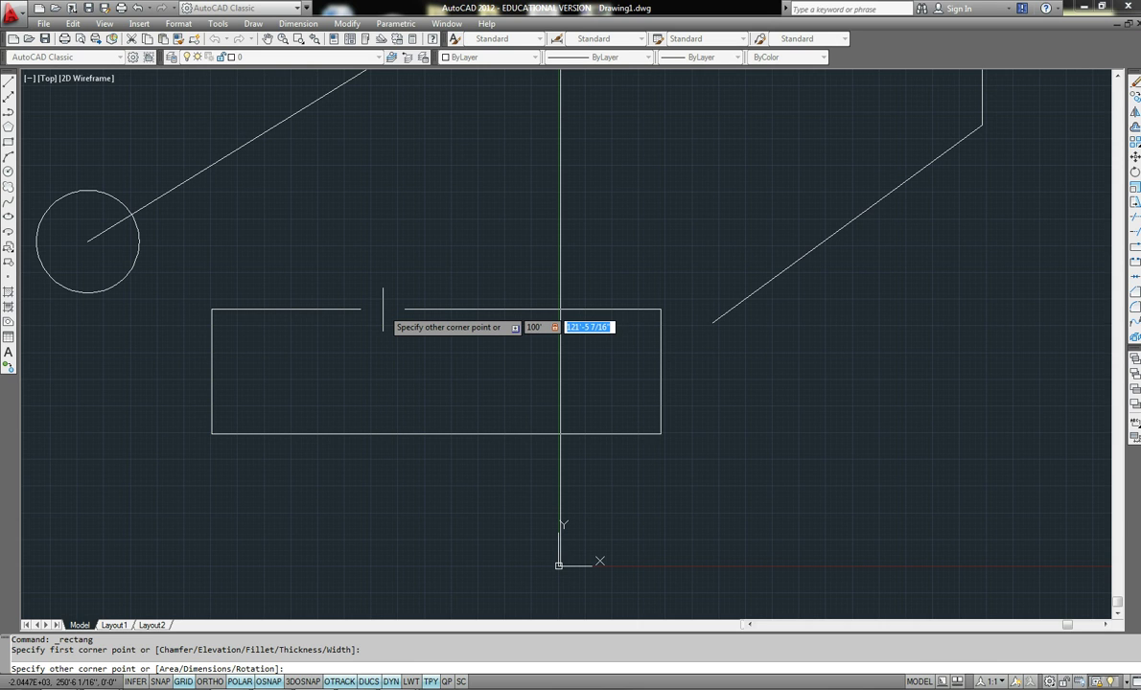
pyautogui.write('200')
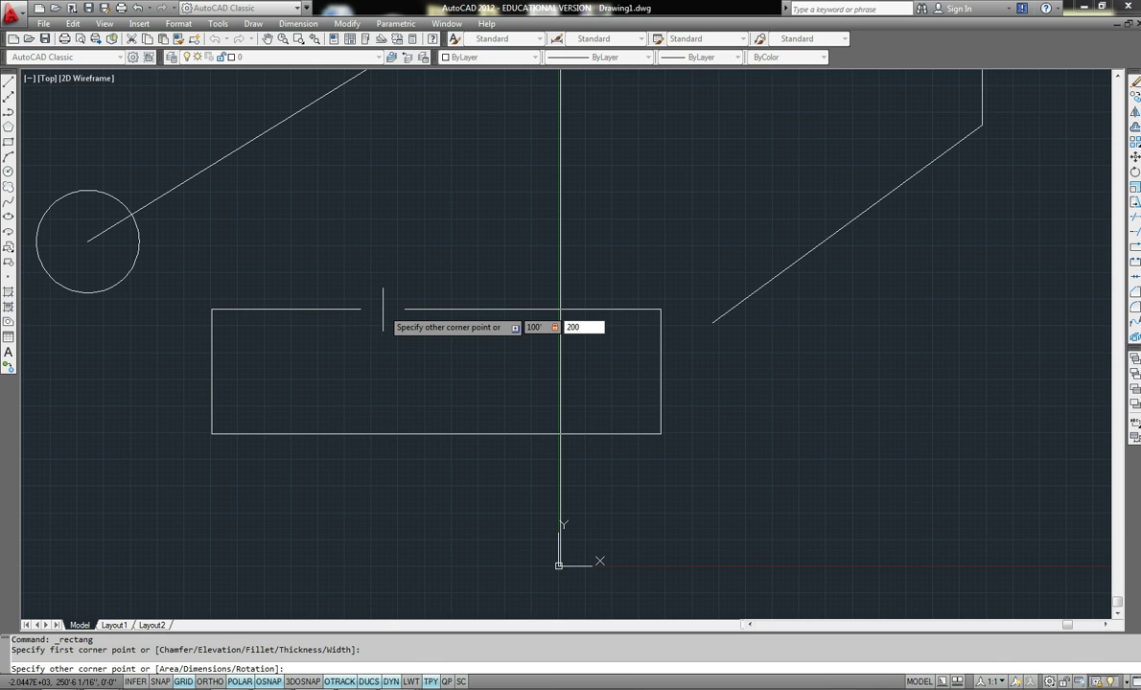
pyautogui.press('Return')
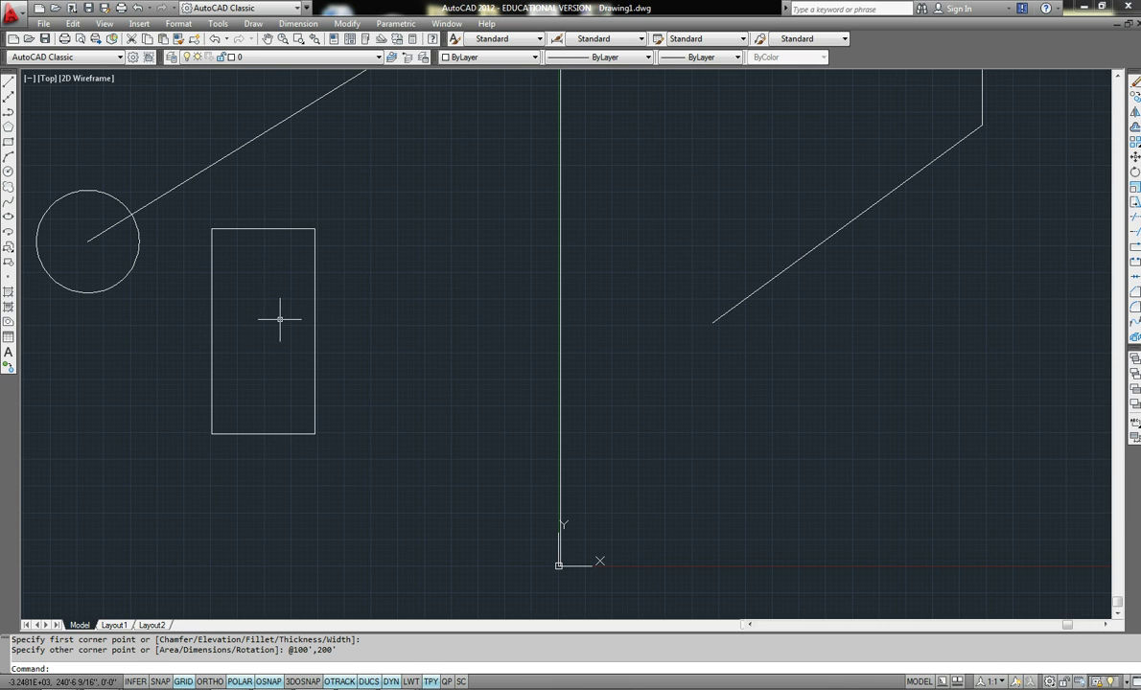
# Step: Draw a second, smaller rectangle freehand from the first rectangle's lower-left corner, extending down and to the left
pyautogui.click(8, 141)
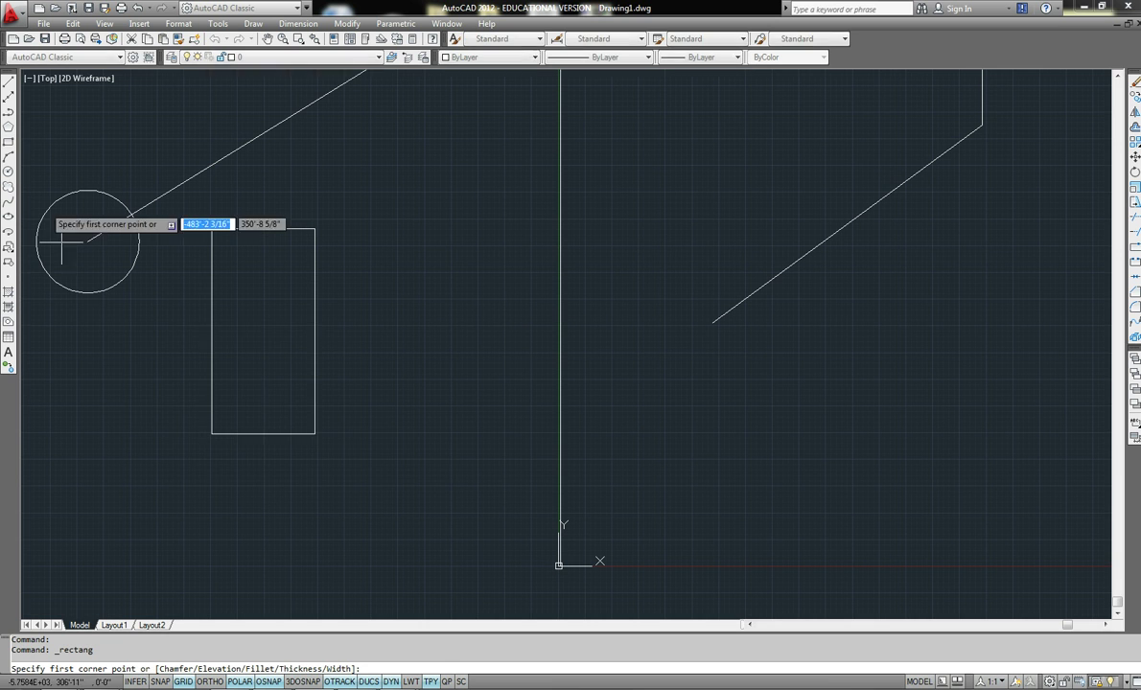
pyautogui.click(212, 434)
pyautogui.moveTo(174, 477); pyautogui.dragTo(257, 419, button='middle')
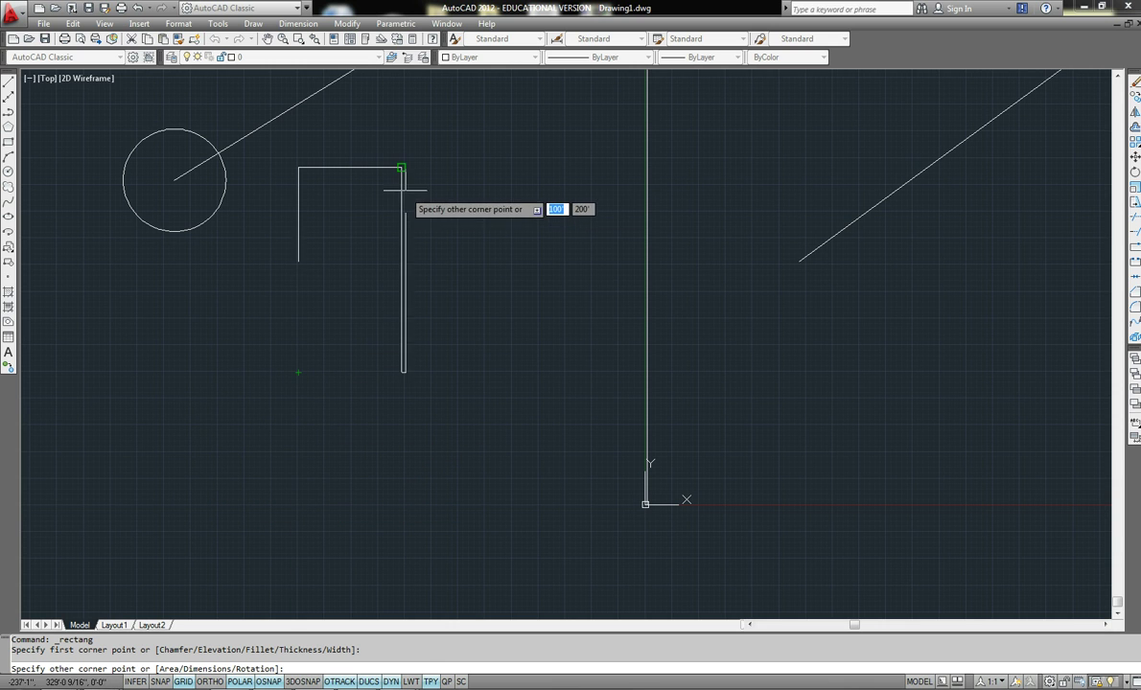
pyautogui.click(206, 472)
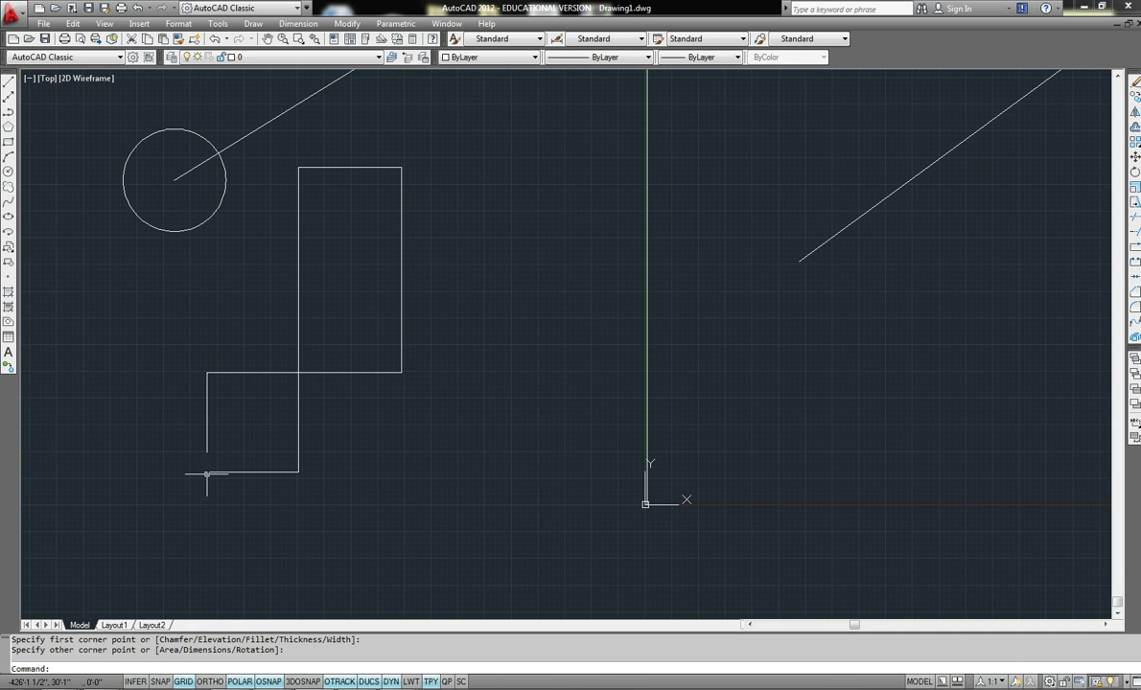
pyautogui.scroll(-2, 275, 465)
pyautogui.moveTo(506, 489)
pyautogui.mouseDown(button='middle')
pyautogui.moveTo(566, 440)
pyautogui.moveTo(531, 448)
pyautogui.mouseUp(button='middle')
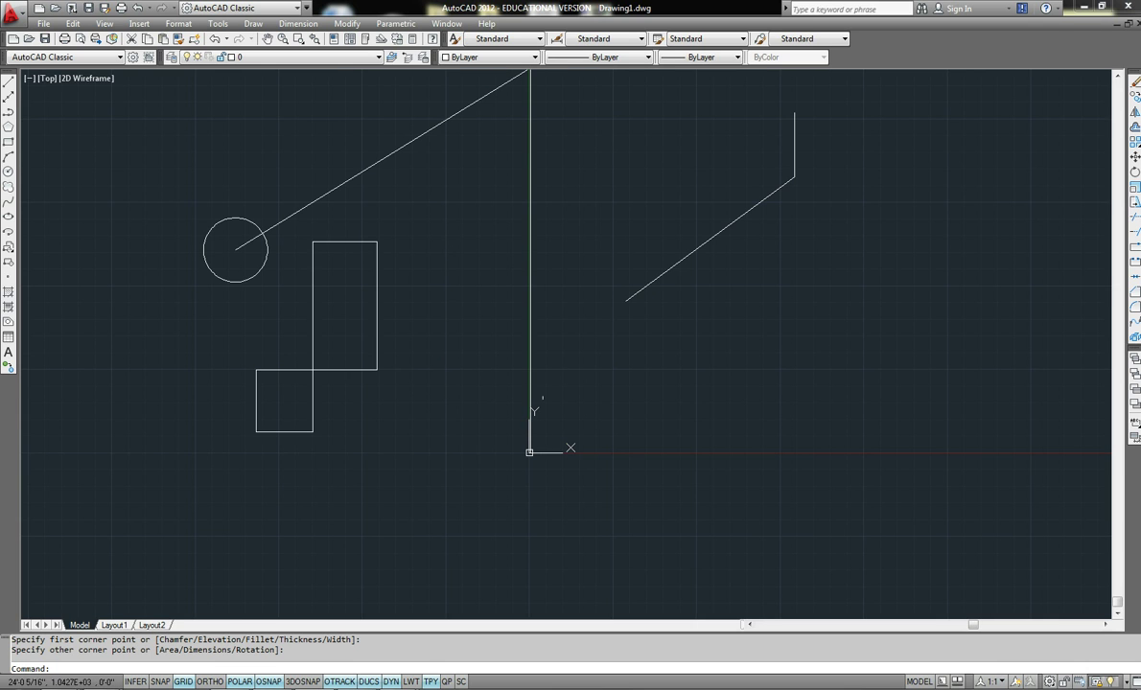
# Step: Draw a circle with a 90' radius between the long vertical line and the short vertical line
pyautogui.moveTo(575, 335); pyautogui.dragTo(517, 394, button='middle')
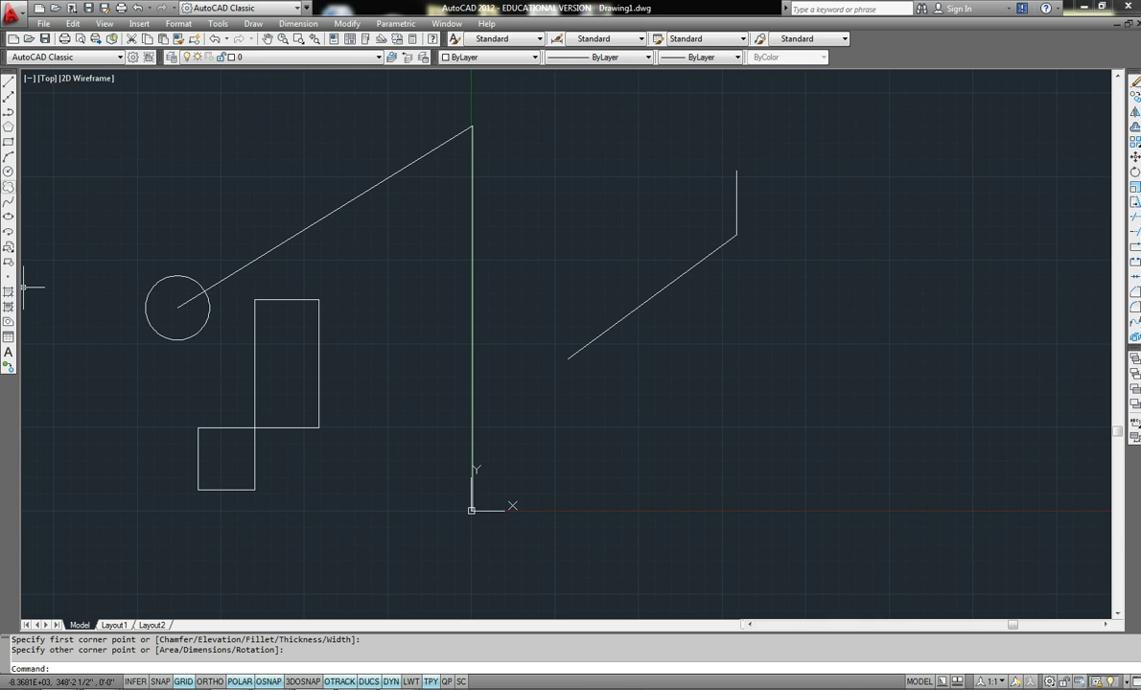
pyautogui.click(7, 172)
pyautogui.click(562, 177)
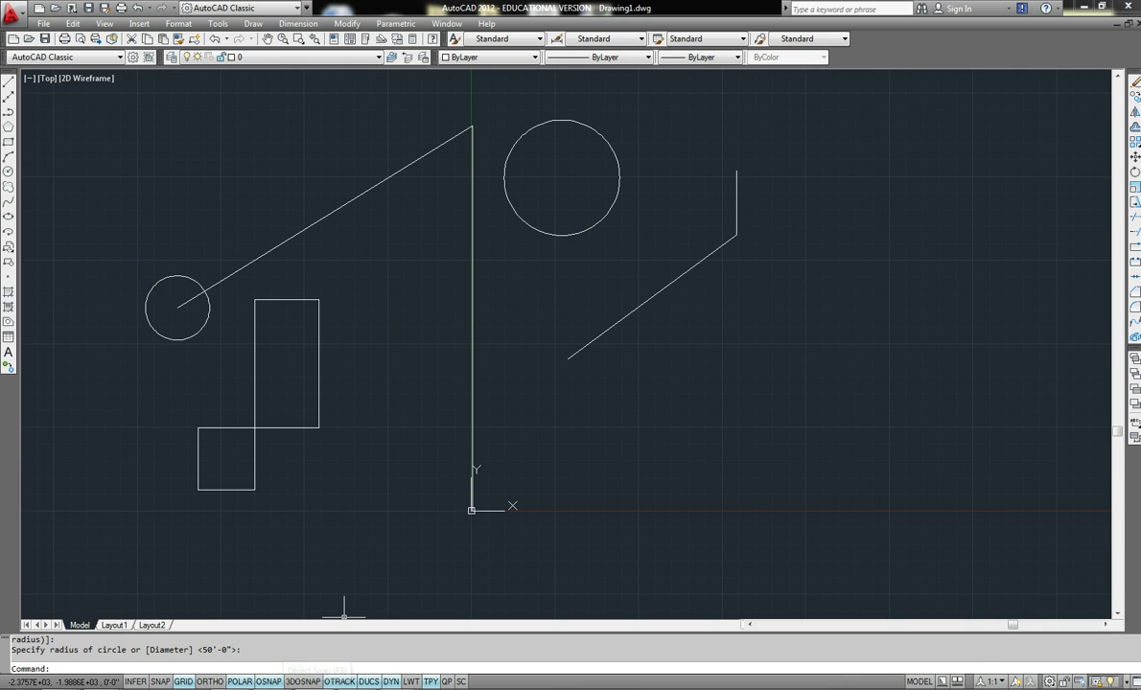
# Step: With object snap on, draw connected lines from the long vertical line's top end to the 90'-radius circle's centre and the right-hand diagonal's lower end
pyautogui.click(269, 682)
pyautogui.click(268, 682)
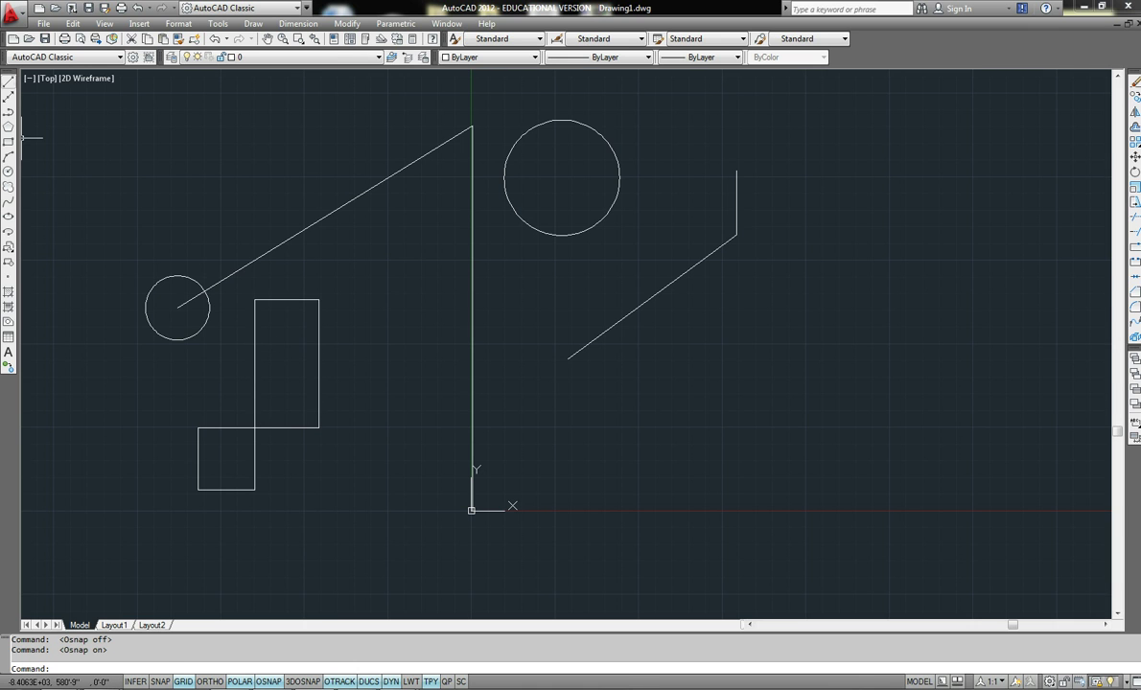
pyautogui.click(8, 82)
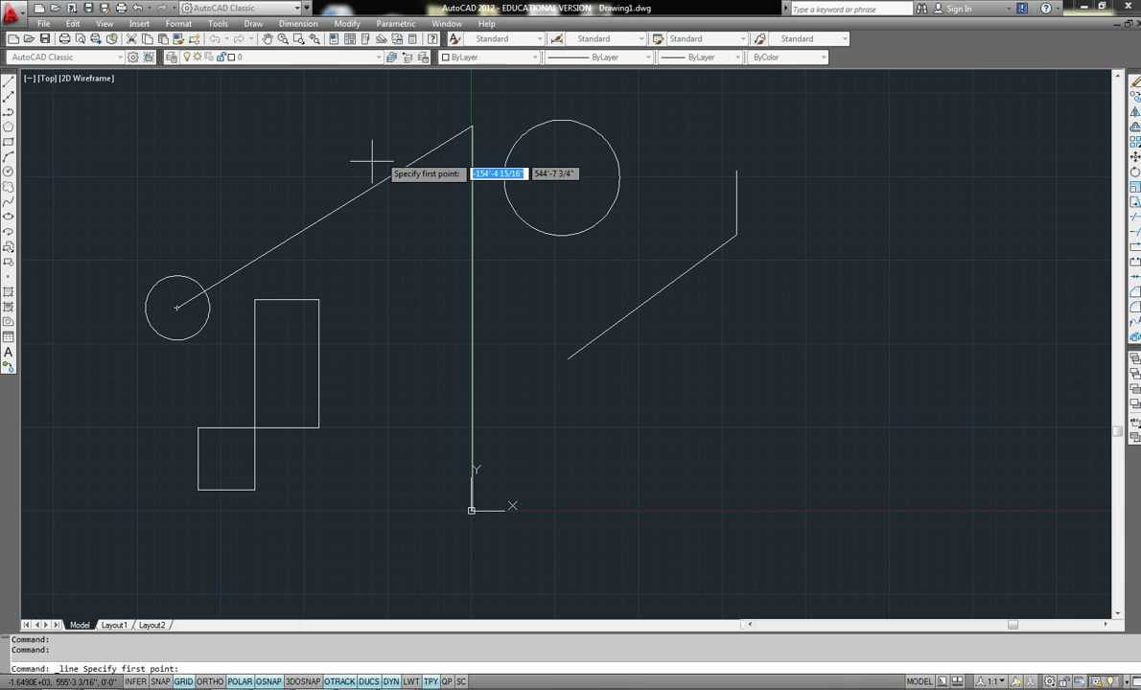
pyautogui.click(472, 125)
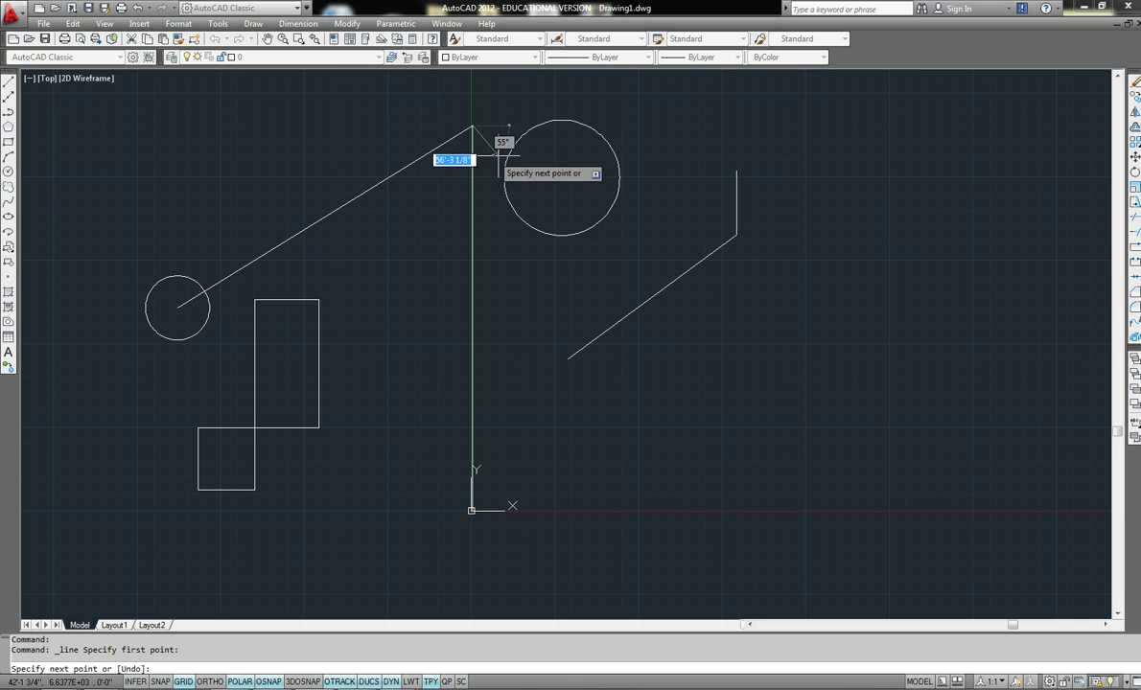
pyautogui.click(562, 177)
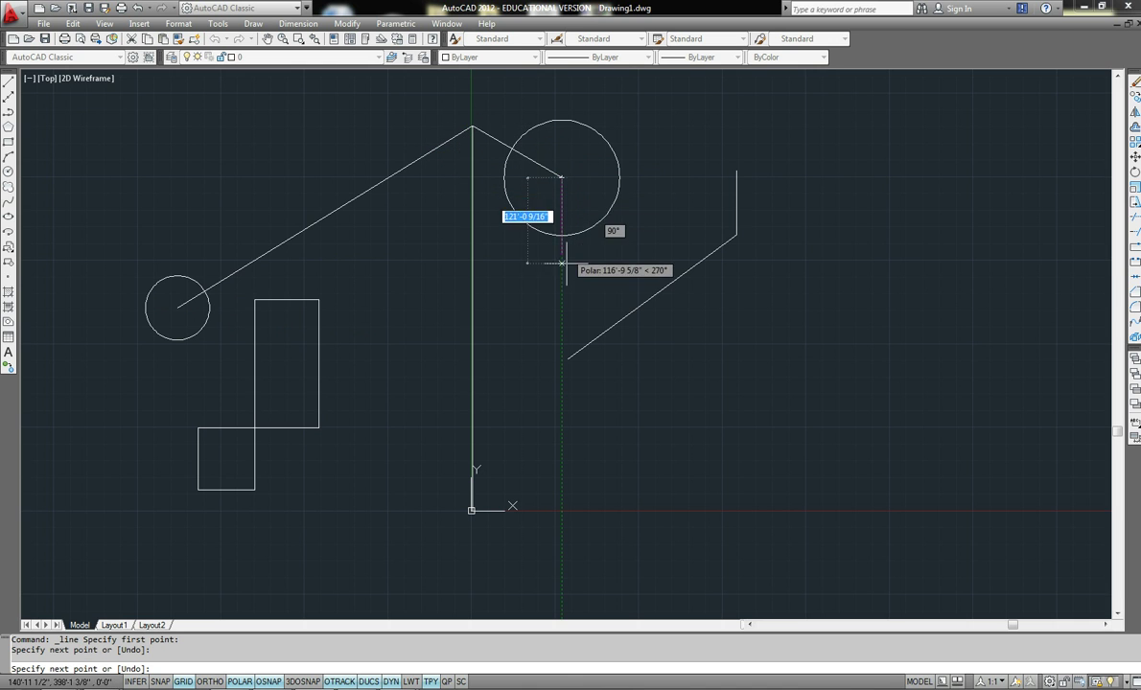
pyautogui.click(568, 358)
pyautogui.rightClick(642, 219)
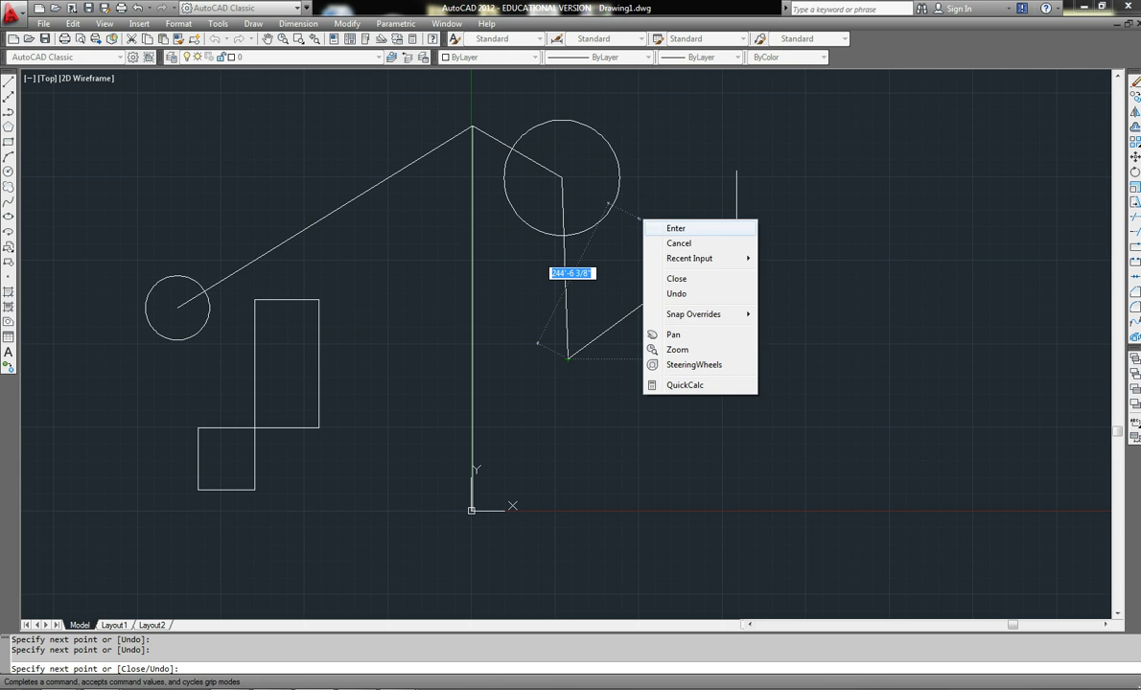
pyautogui.click(676, 228)
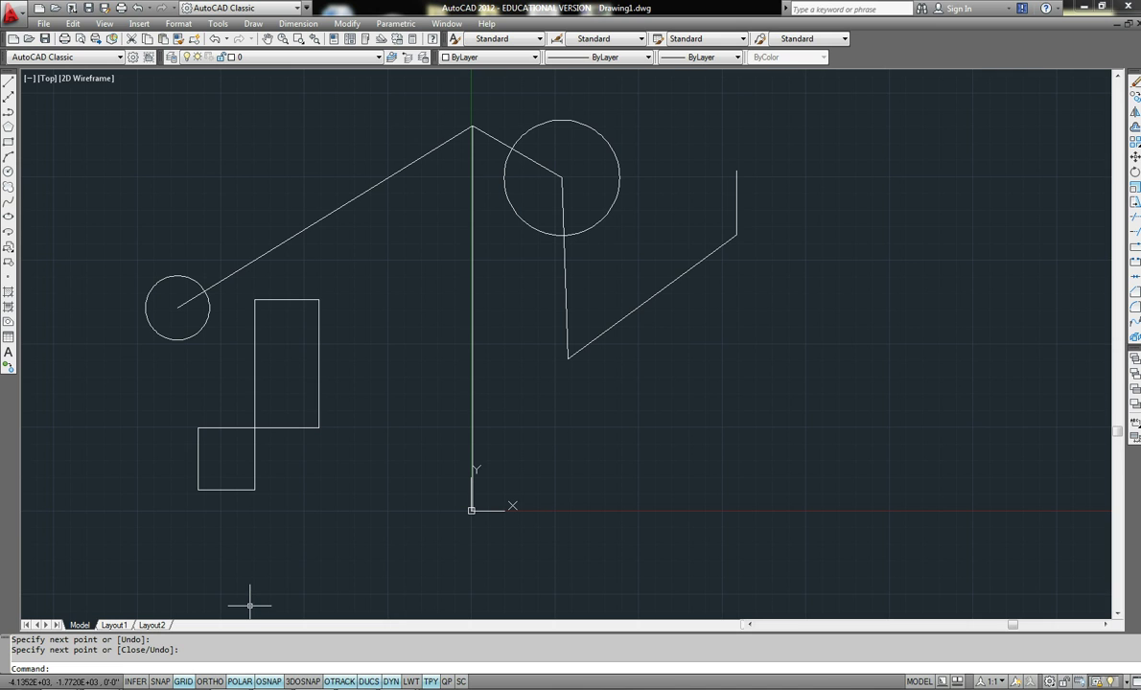
# Step: Enable the Midpoint, Tangent and Perpendicular object snaps
pyautogui.rightClick(269, 682)
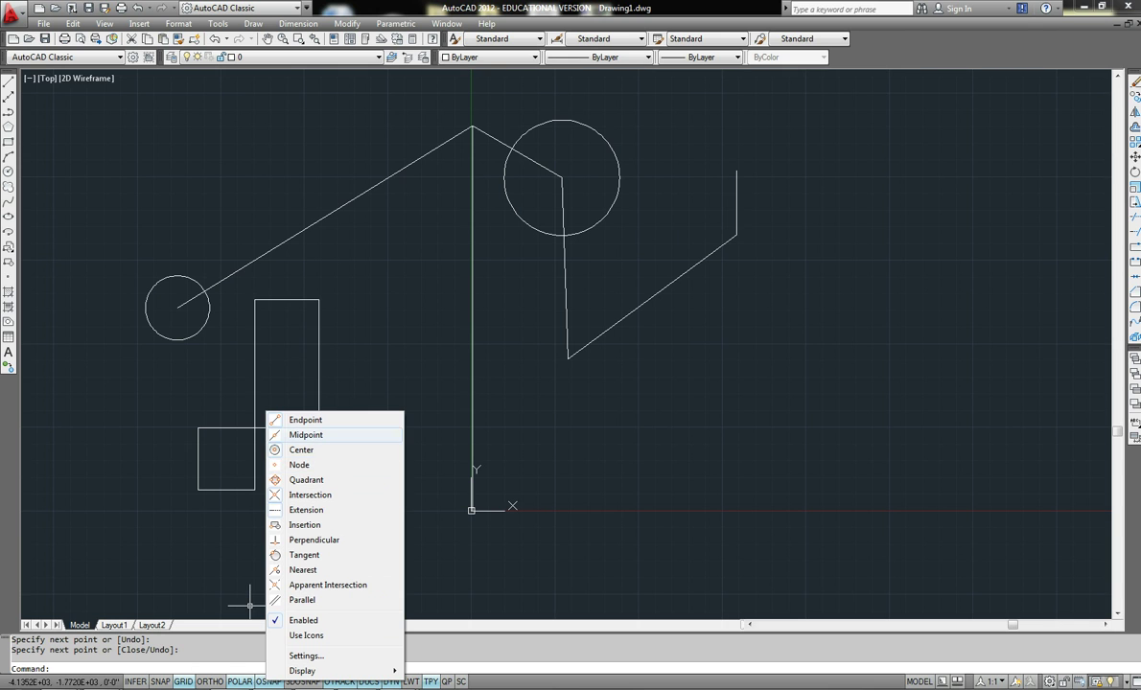
pyautogui.click(306, 435)
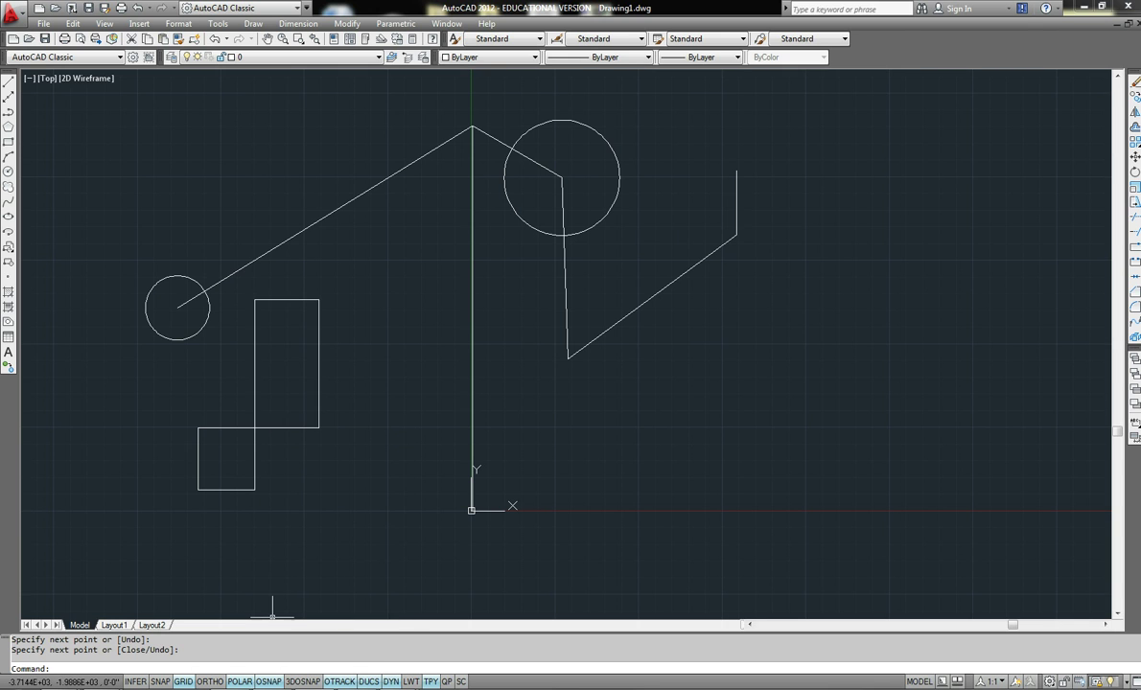
pyautogui.rightClick(270, 682)
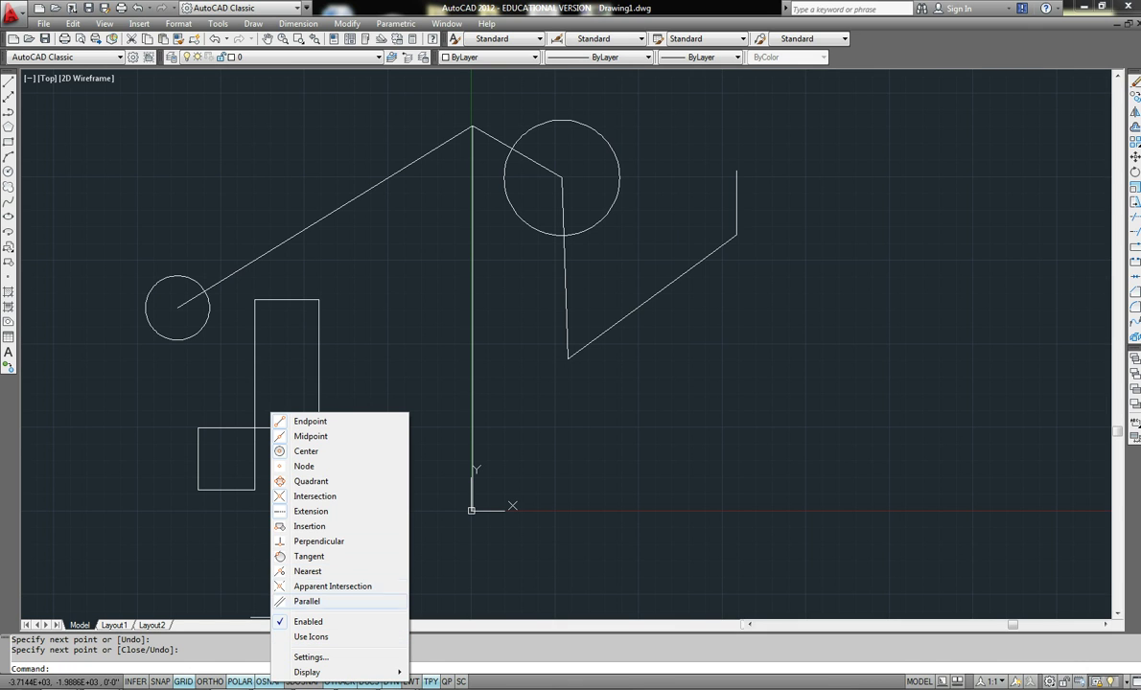
pyautogui.click(309, 556)
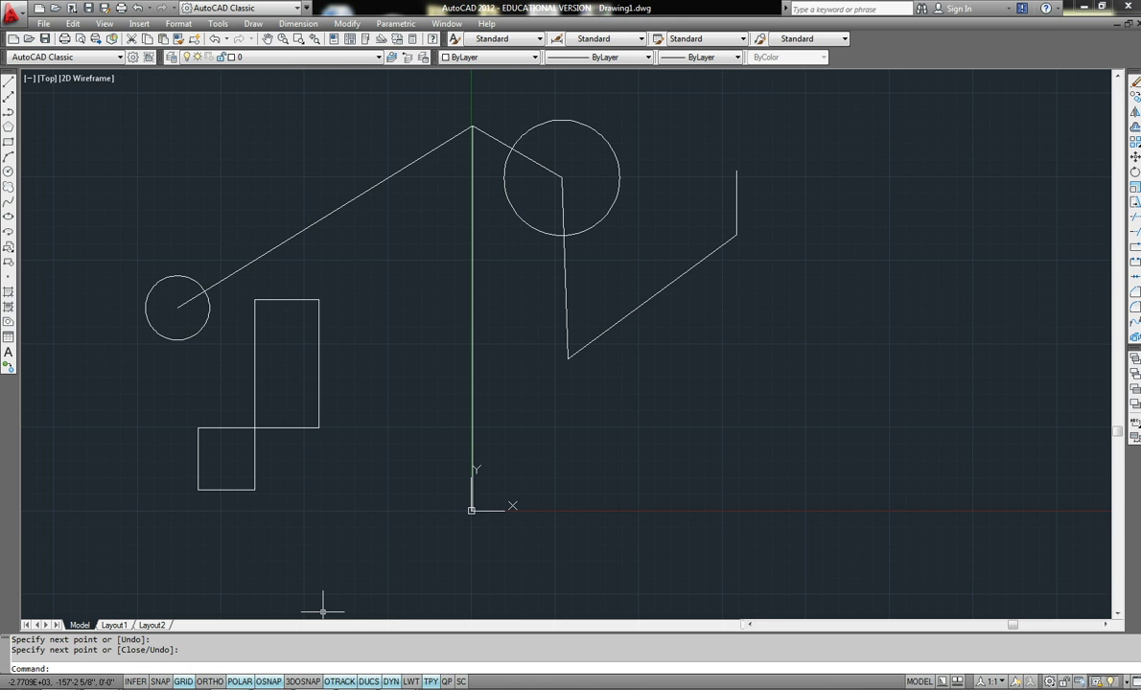
pyautogui.rightClick(270, 682)
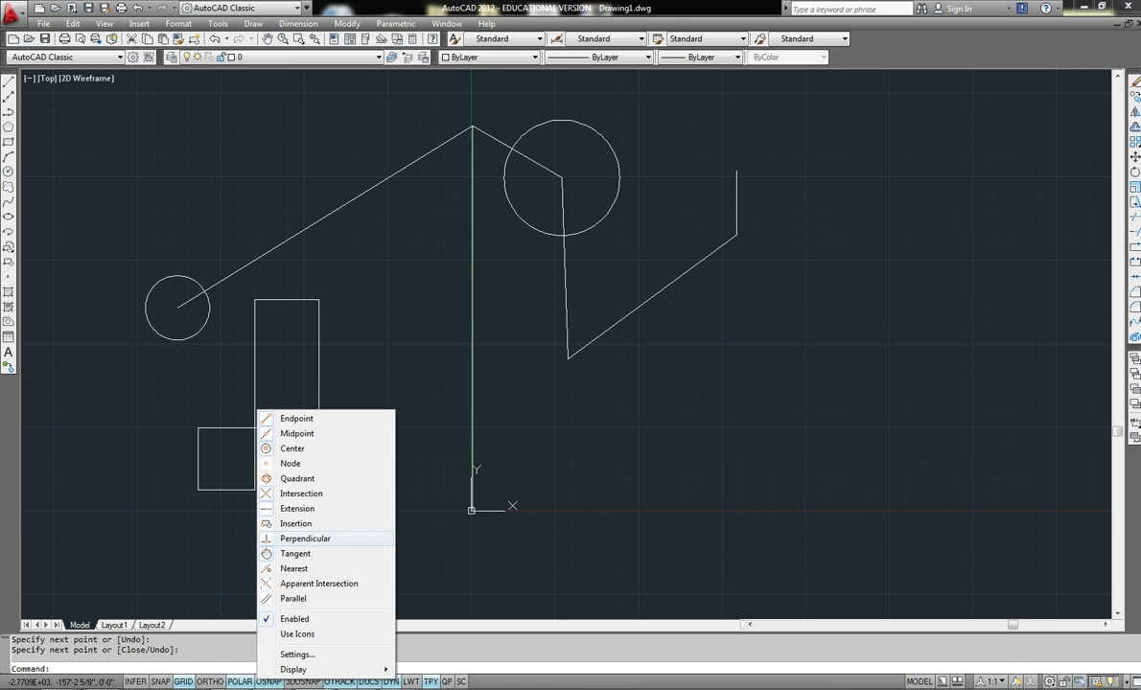
pyautogui.click(305, 539)
# Step: Draw connected lines from the right-hand diagonal's midpoint to the near-vertical line's midpoint, tangent to the circle, to the short vertical's midpoint, and tangent to the circle's upper side
pyautogui.click(8, 82)
pyautogui.scroll(3, 572, 189)
pyautogui.click(652, 297)
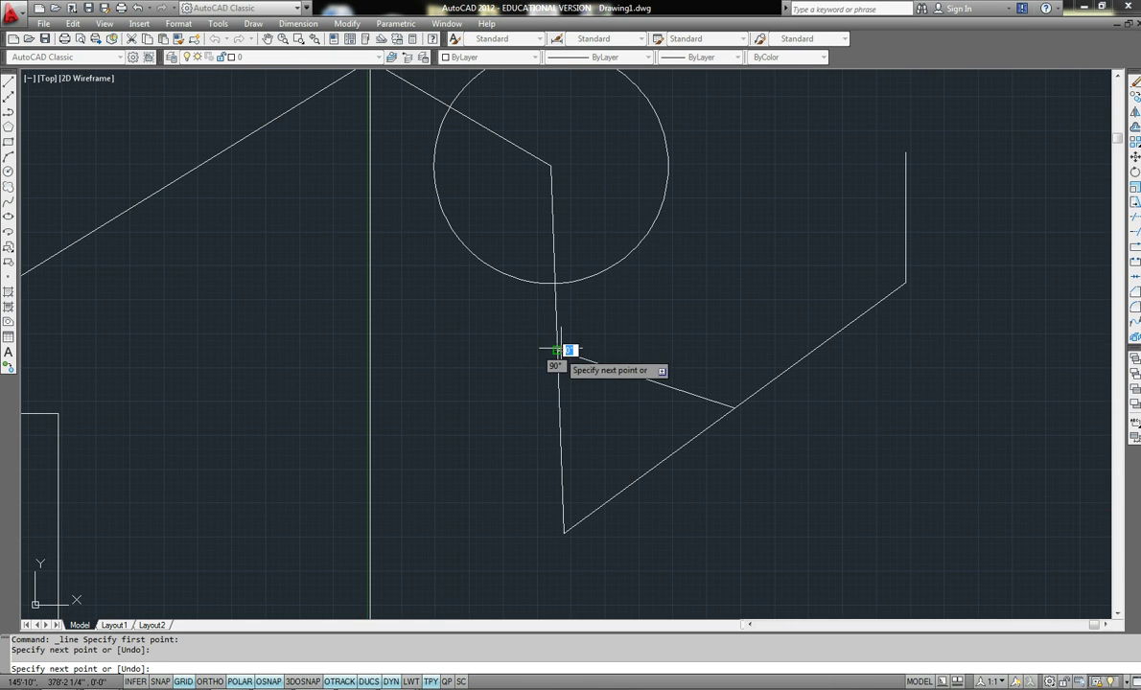
pyautogui.click(642, 237)
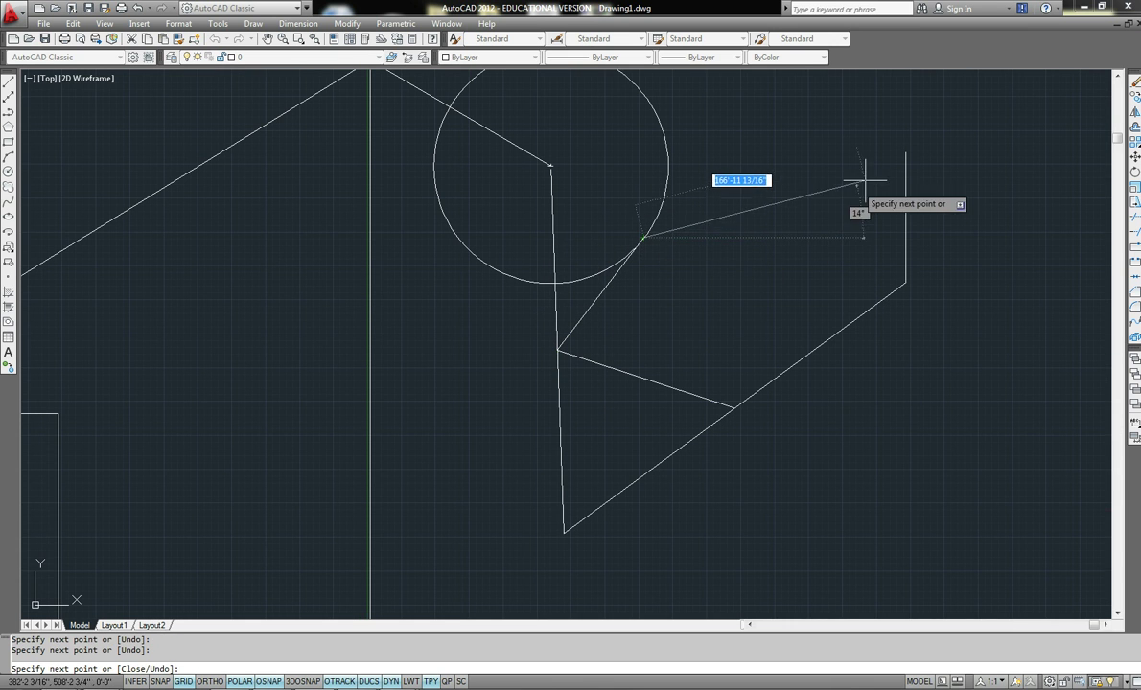
pyautogui.click(905, 220)
pyautogui.moveTo(725, 138); pyautogui.dragTo(721, 259, button='middle')
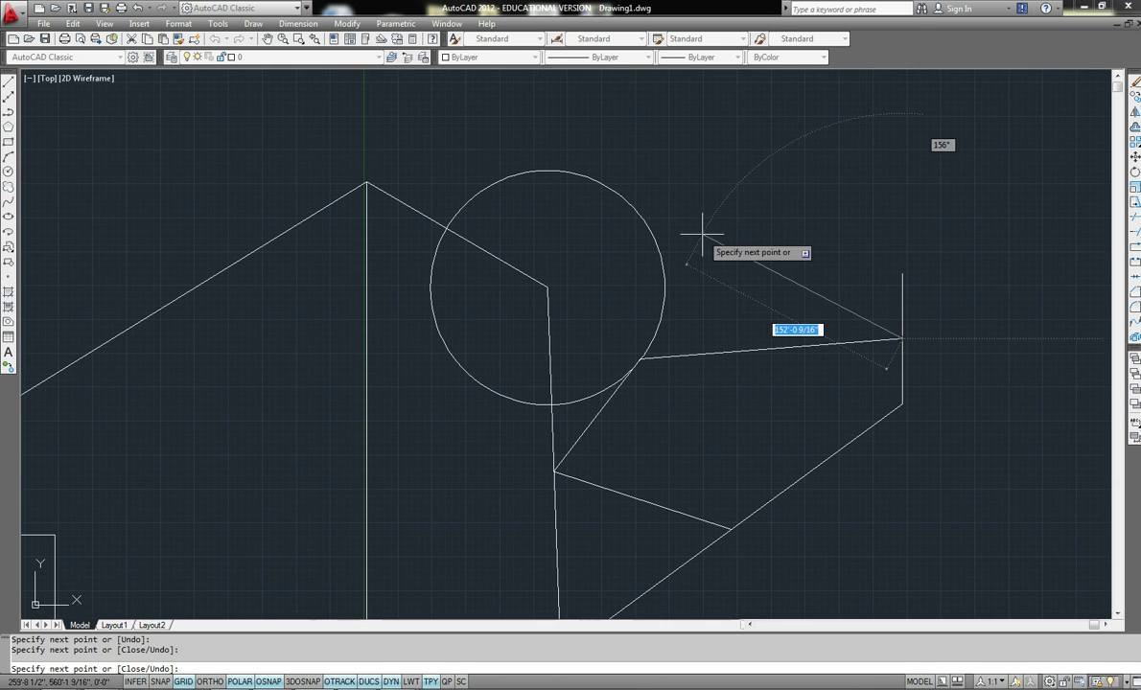
pyautogui.click(602, 182)
pyautogui.rightClick(642, 183)
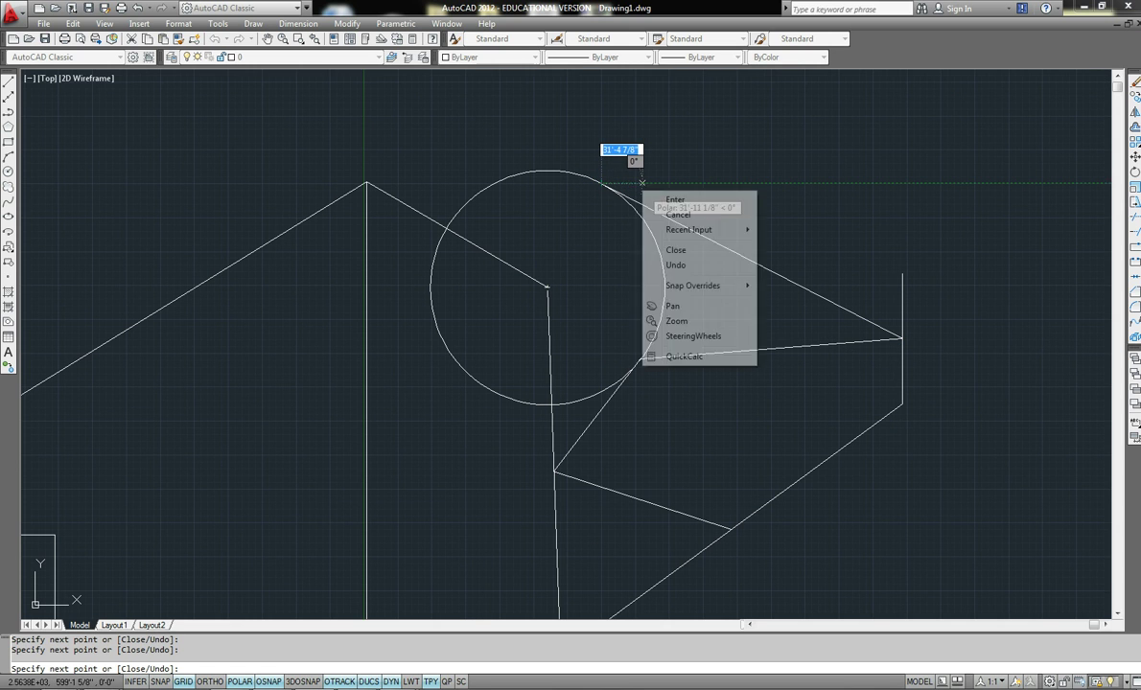
pyautogui.click(661, 198)
pyautogui.write('---')
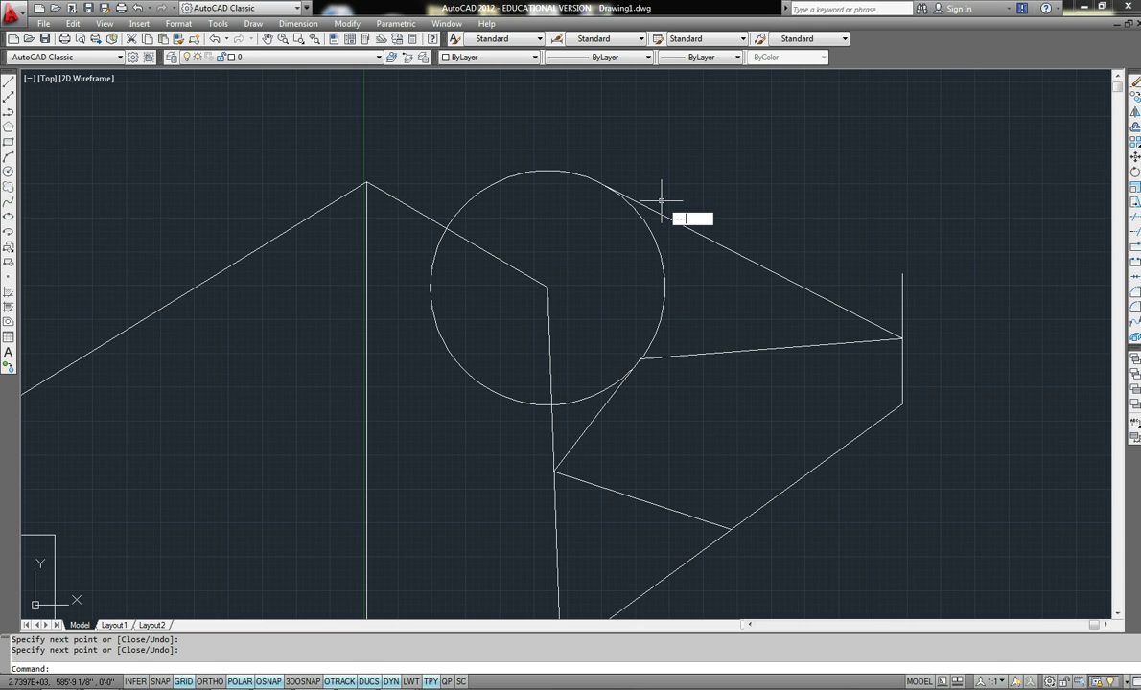
pyautogui.press('Escape')
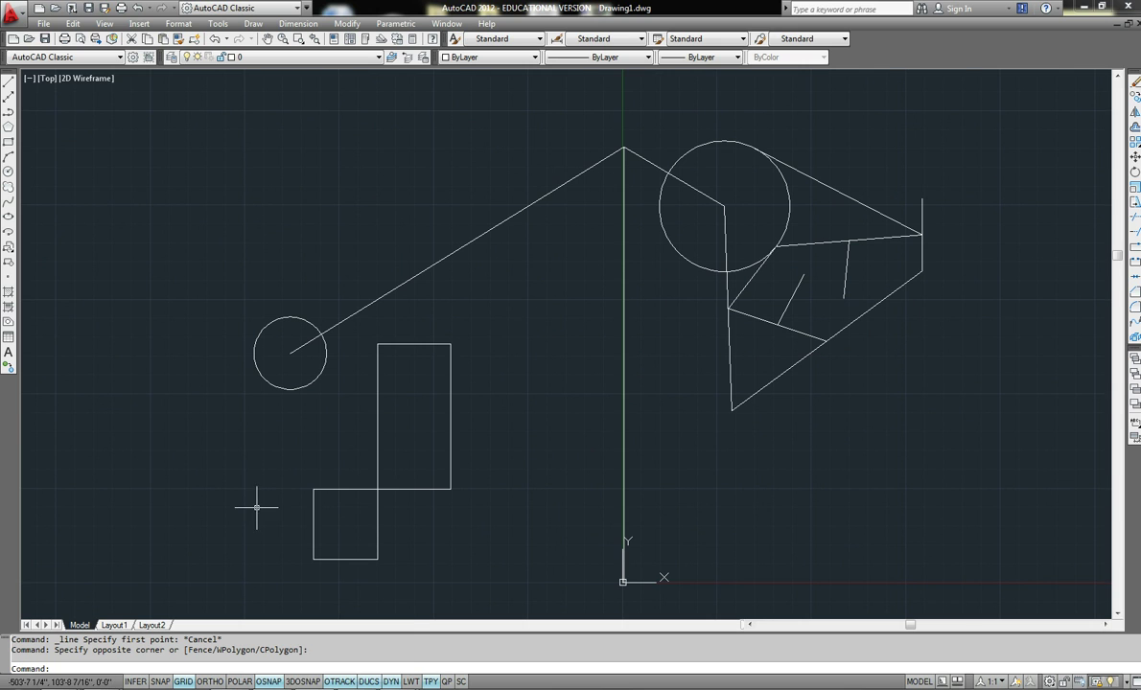
pyautogui.rightClick(270, 682)
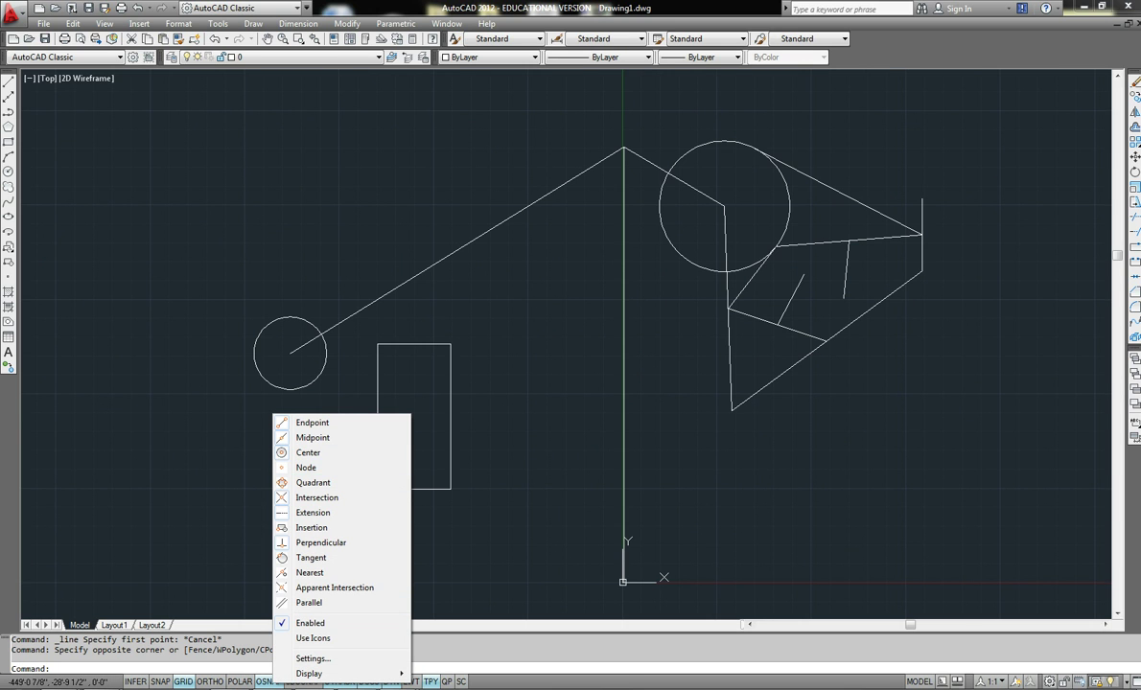
pyautogui.click(537, 265)
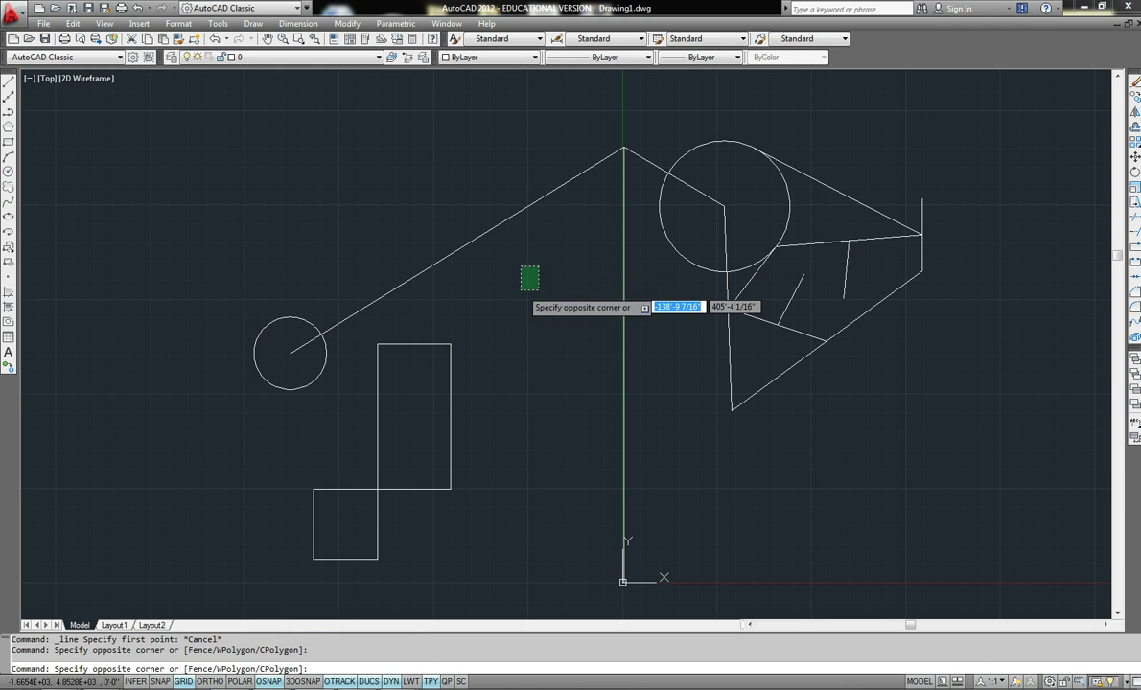
pyautogui.click(543, 255)
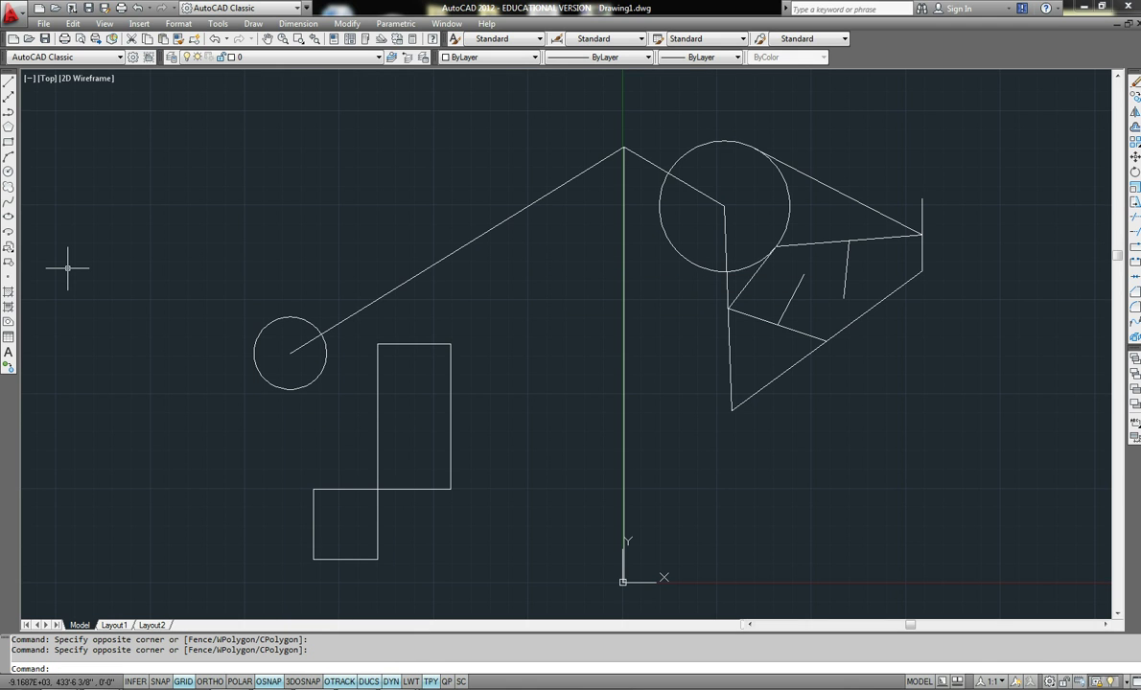
# Step: Draw a large circle centred on the long diagonal line's midpoint, with its radius reaching the long vertical line's midpoint
pyautogui.click(8, 171)
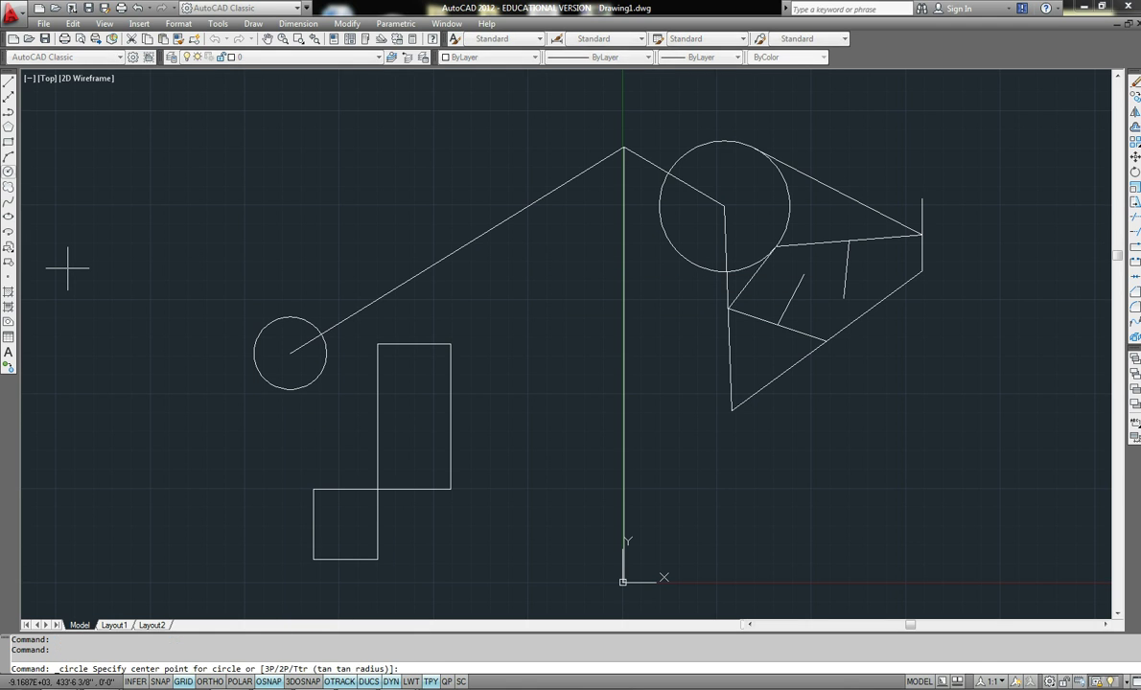
pyautogui.click(457, 251)
pyautogui.click(499, 225)
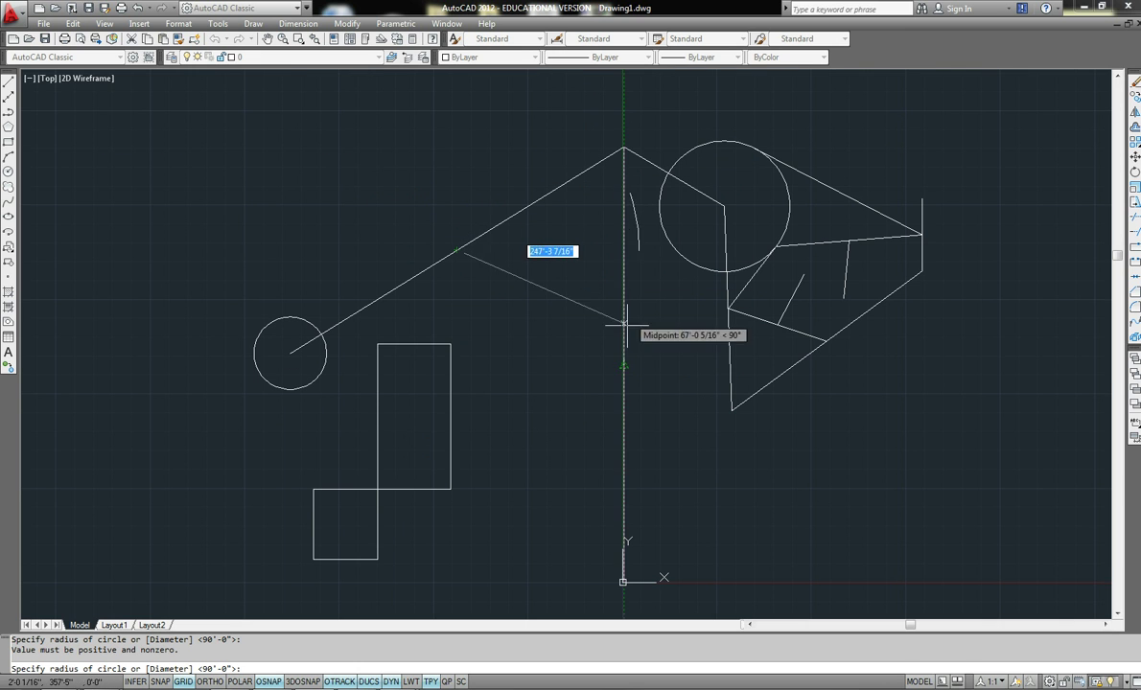
pyautogui.click(625, 366)
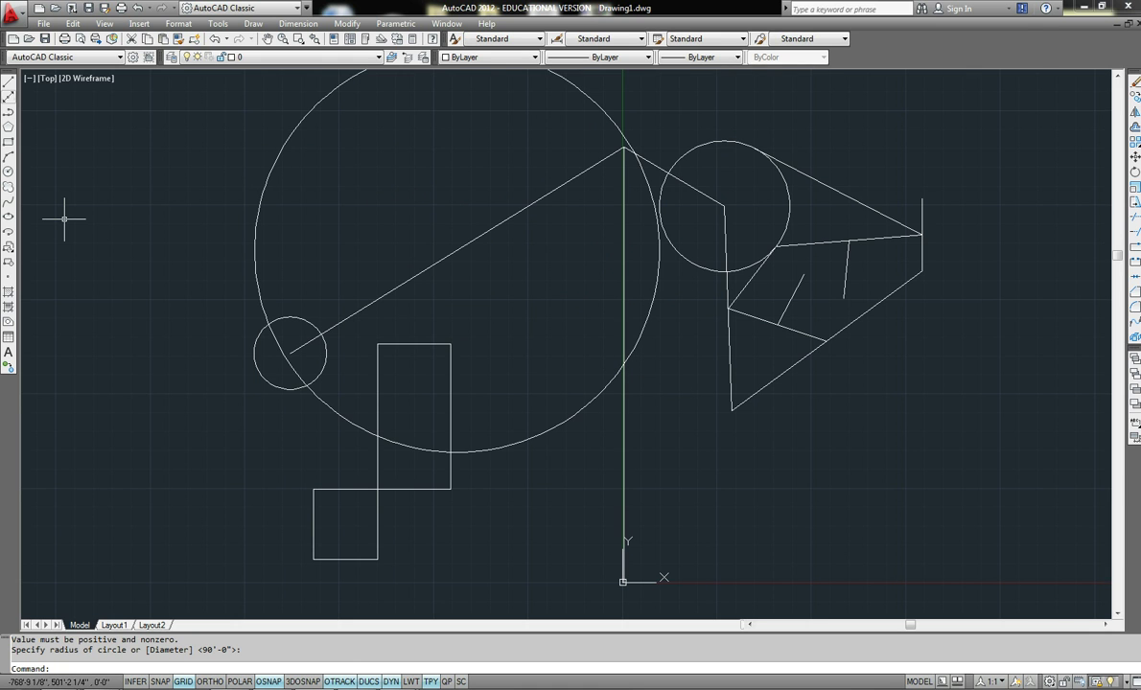
# Step: Using the Tangent snap, draw connected lines from the tall rectangle's lower-right corner, tangent to the large circle, tangent to the 90'-radius circle, and to its centre
pyautogui.click(8, 81)
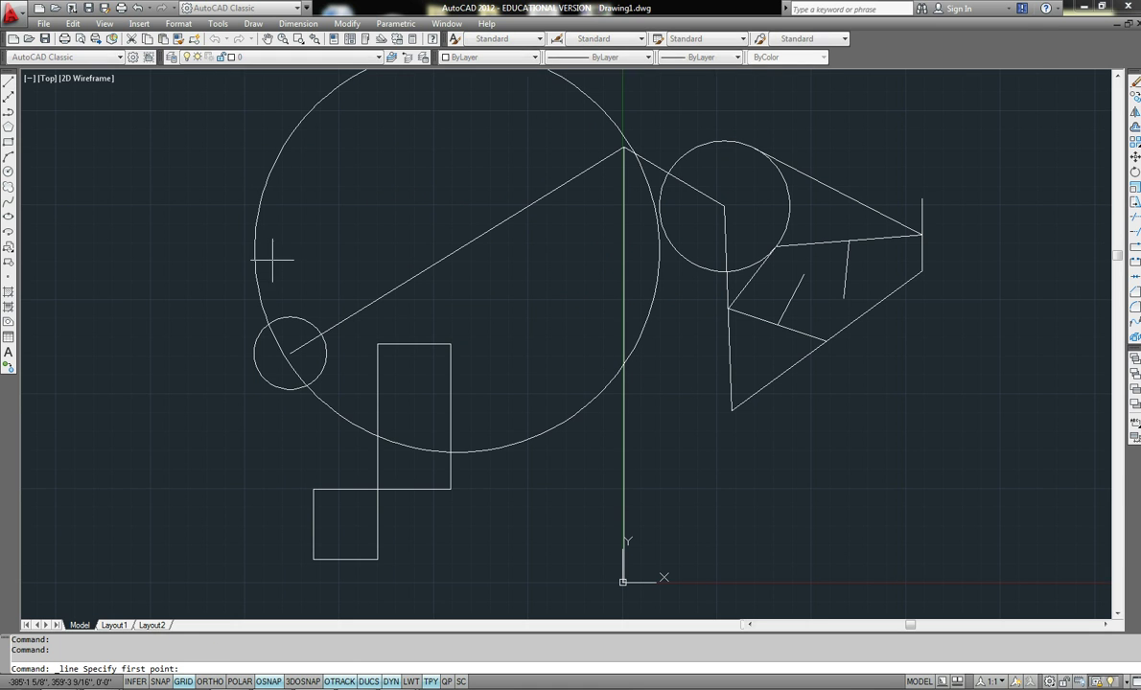
pyautogui.click(449, 490)
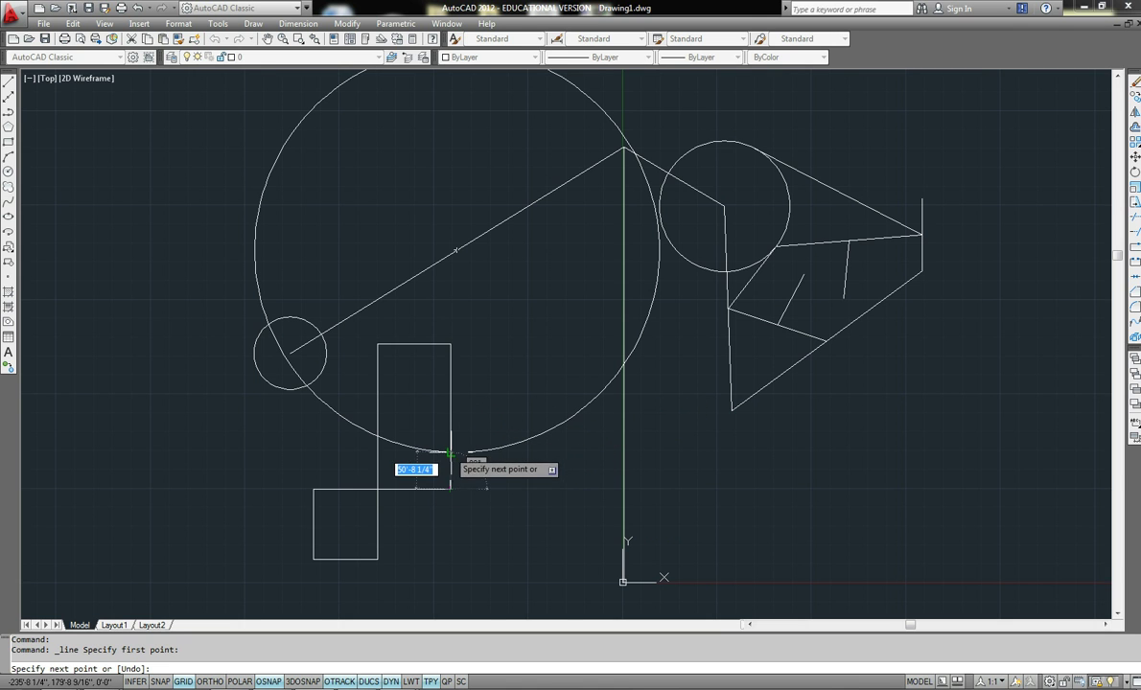
pyautogui.keyDown('shift'); pyautogui.rightClick(278, 593); pyautogui.keyUp('shift')
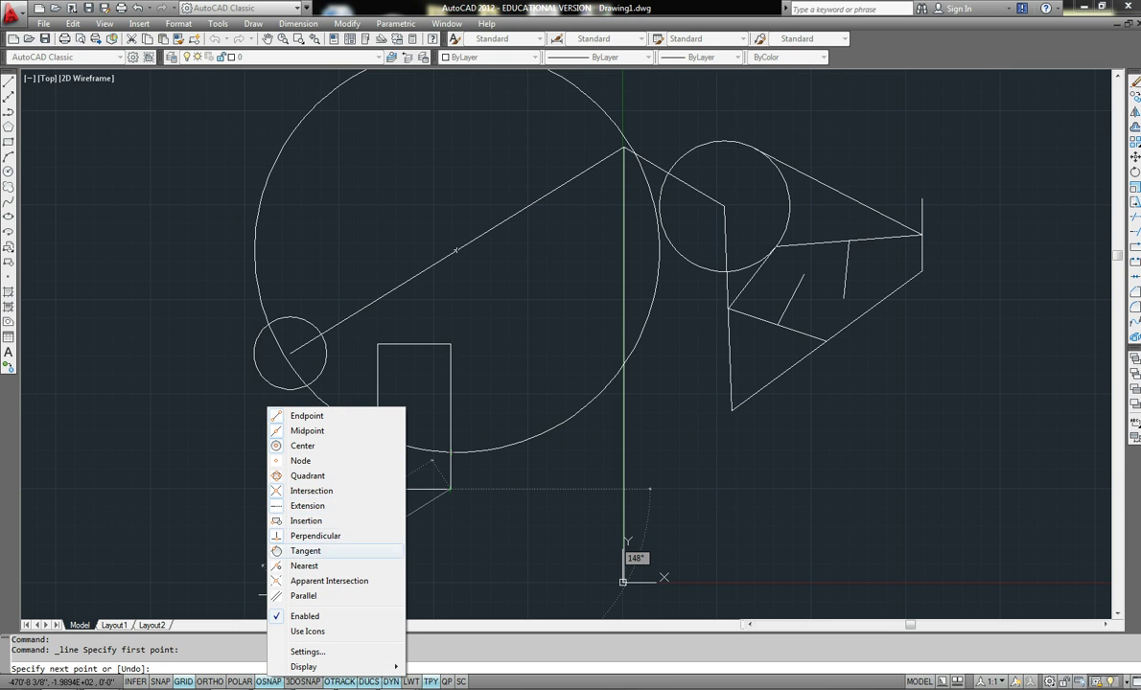
pyautogui.click(306, 551)
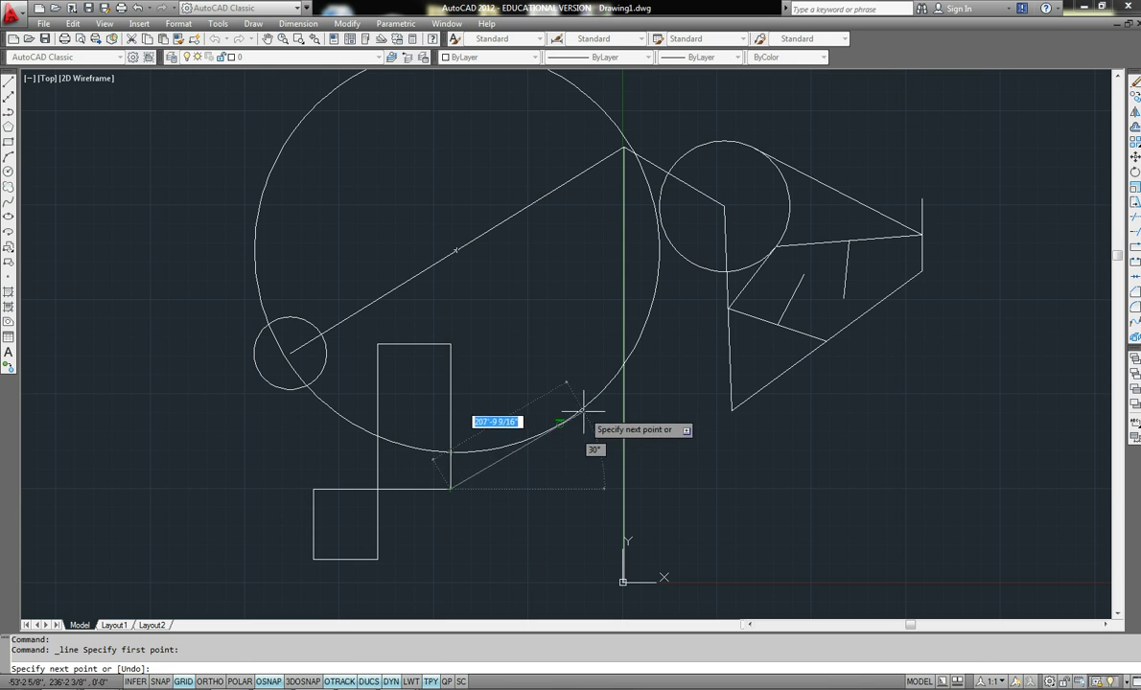
pyautogui.click(560, 423)
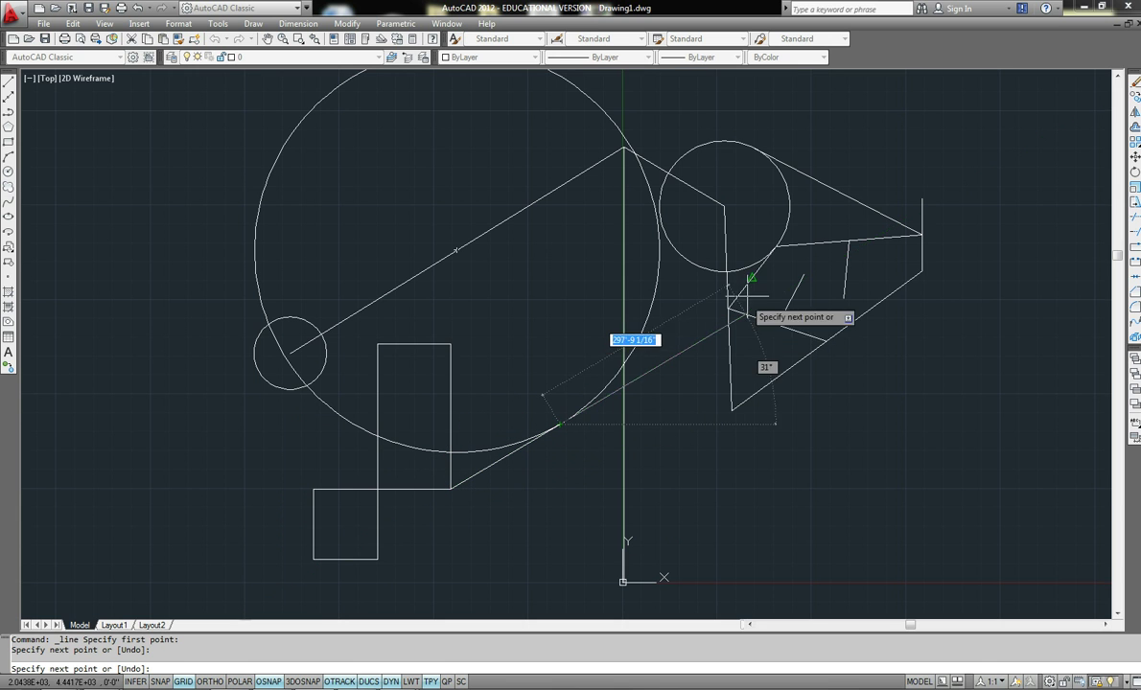
pyautogui.click(769, 250)
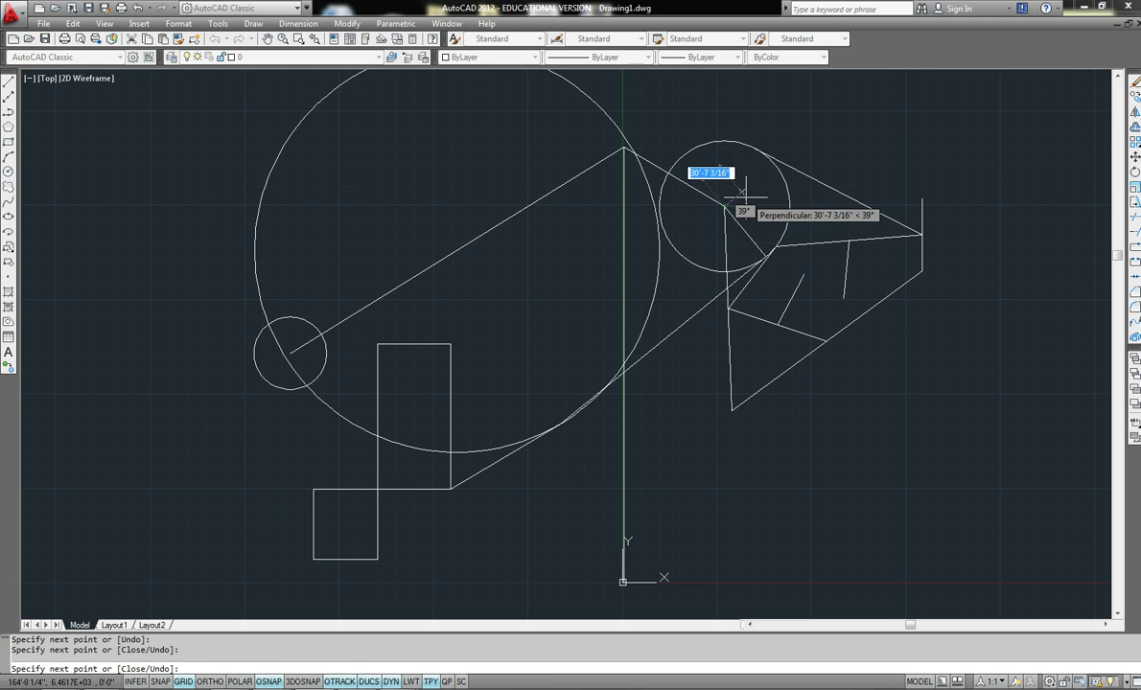
pyautogui.press('Escape')
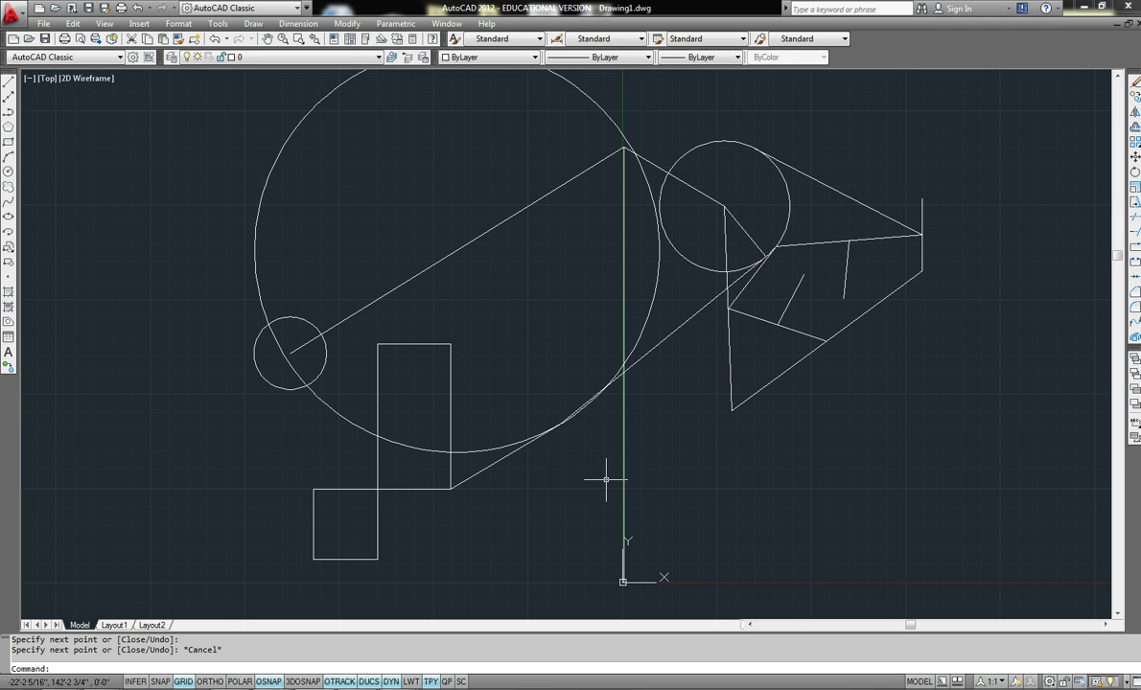
# Step: Turn object snap off and draw a diagonal line about 300' long, ending by eye near the top of the right-hand short vertical line
pyautogui.scroll(-2, 684, 248)
pyautogui.moveTo(683, 248)
pyautogui.mouseDown(button='middle')
pyautogui.moveTo(634, 318)
pyautogui.moveTo(630, 263)
pyautogui.mouseUp(button='middle')
pyautogui.scroll(2, 633, 310)
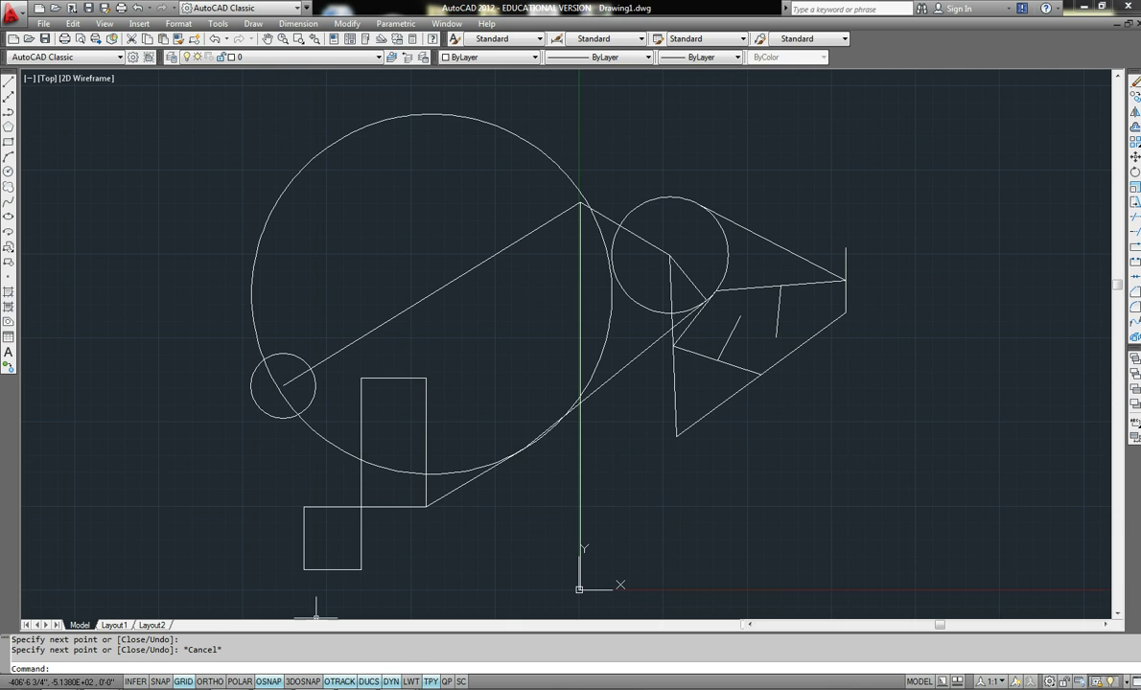
pyautogui.press('F3')
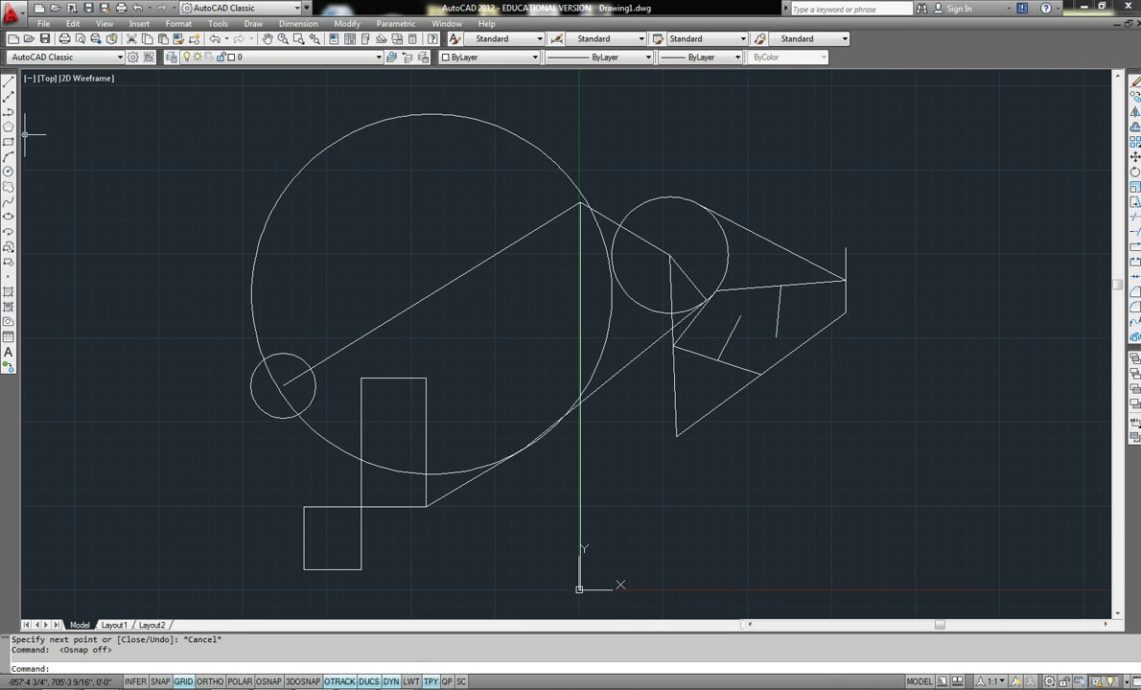
pyautogui.click(9, 82)
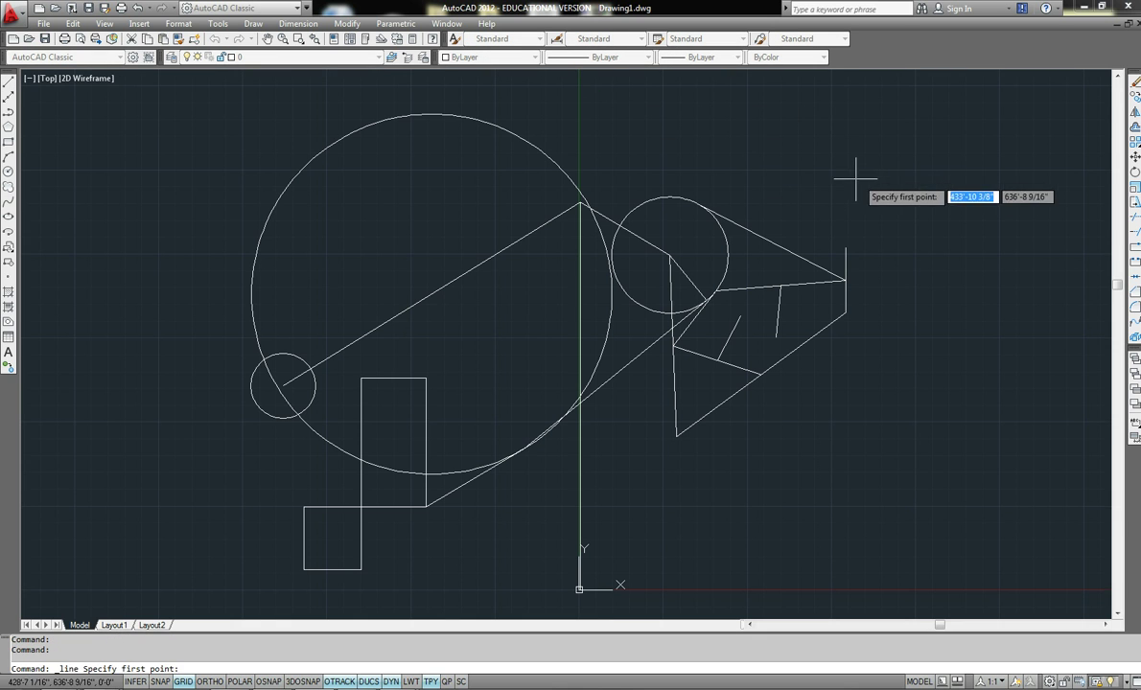
pyautogui.click(734, 92)
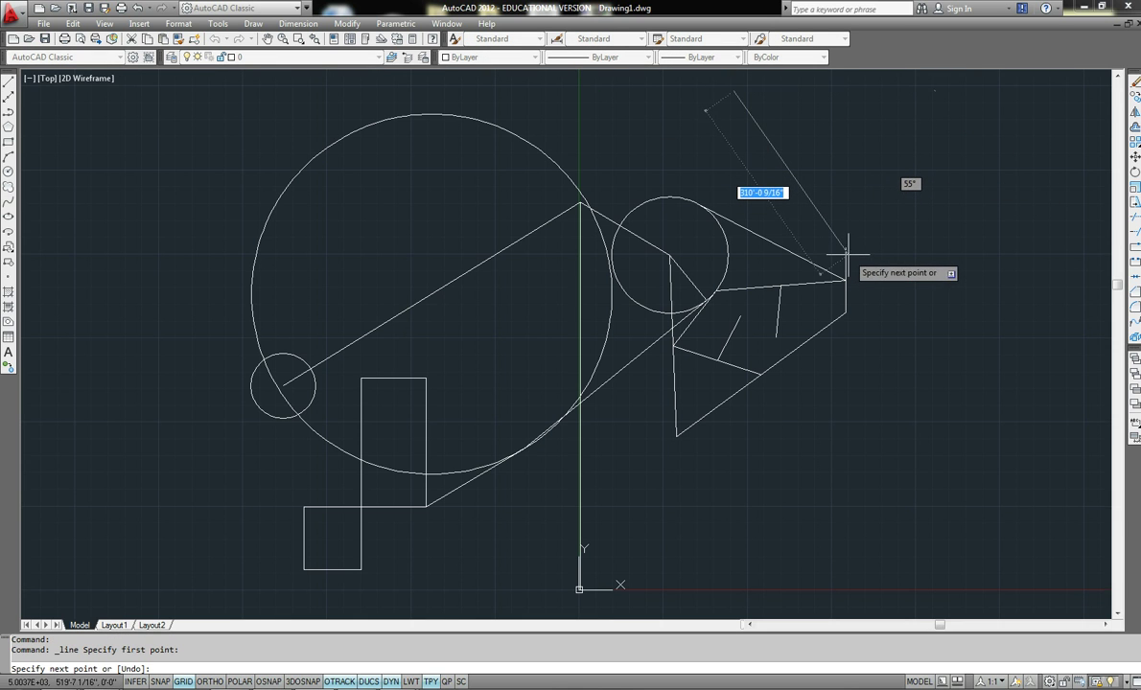
pyautogui.click(845, 248)
pyautogui.press('Escape')
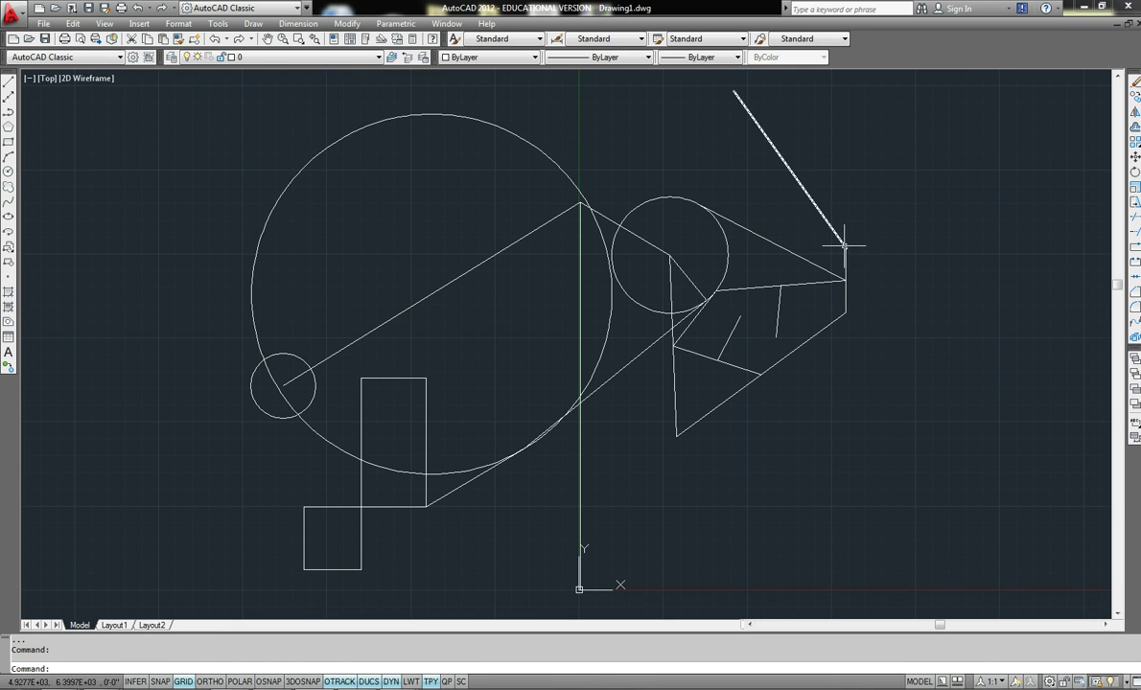
# Step: With object snap off, try to stretch the new diagonal's lower end by eye onto the short vertical line's top end
pyautogui.scroll(10, 852, 252)
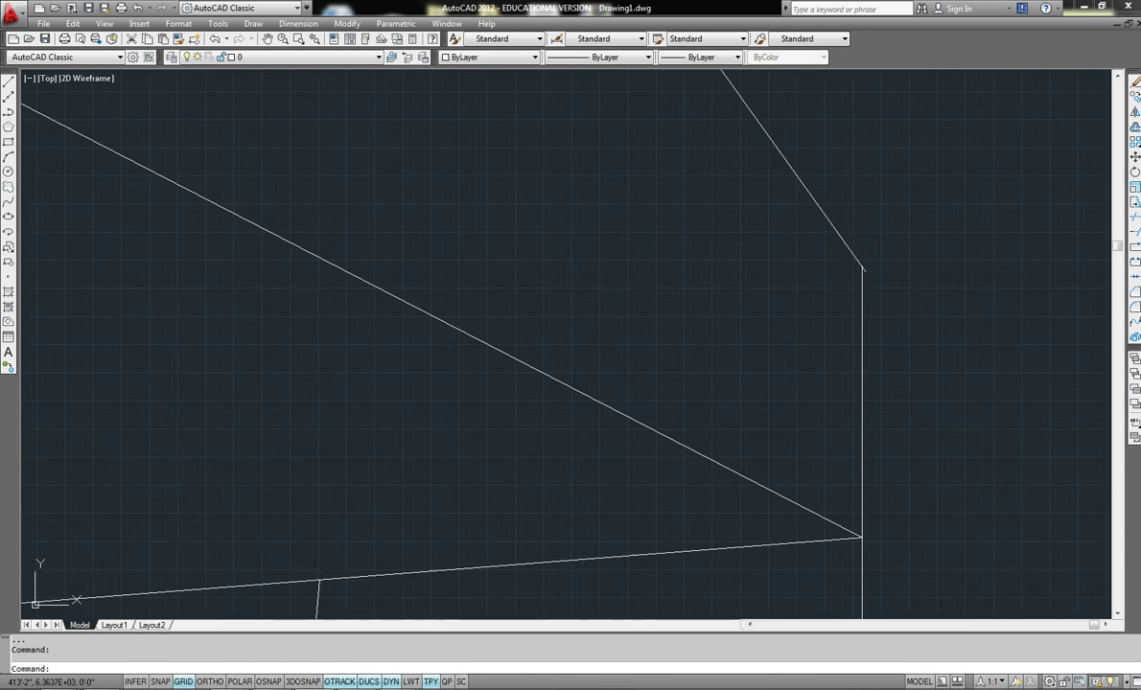
pyautogui.scroll(4, 841, 298)
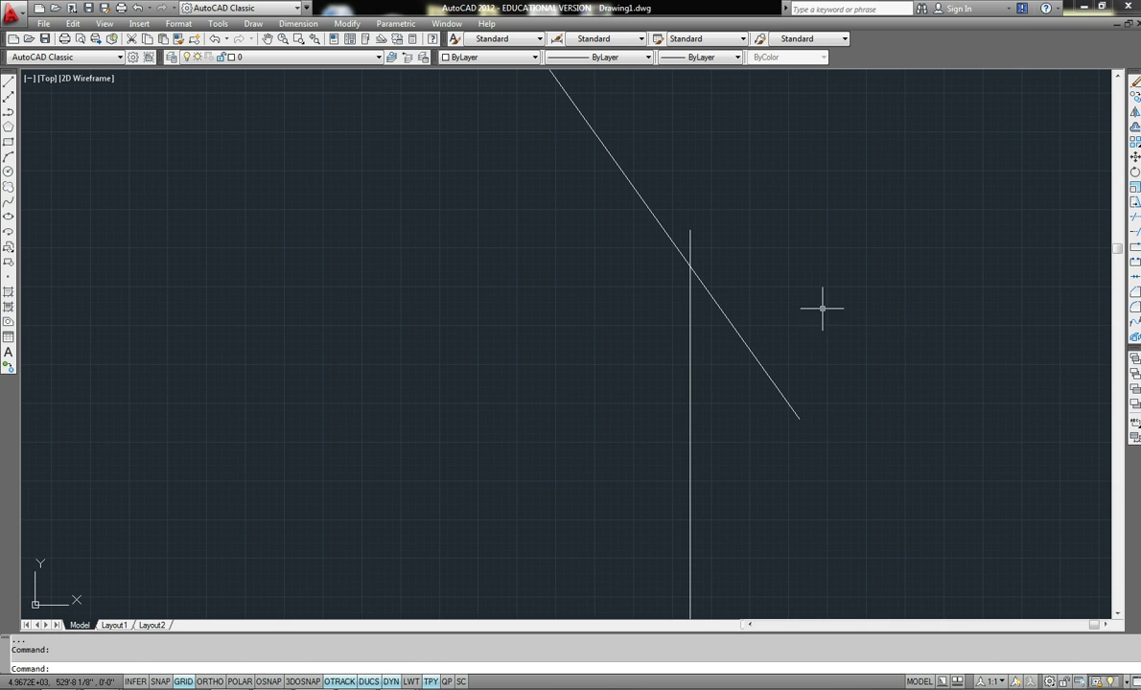
pyautogui.click(759, 361)
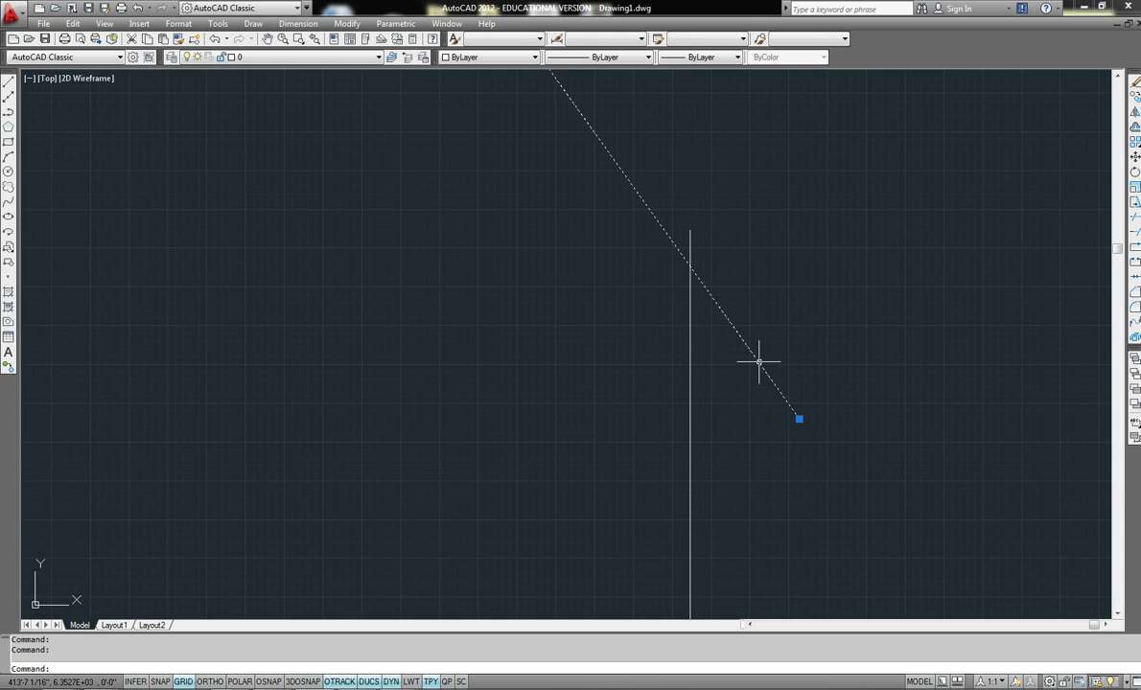
pyautogui.click(802, 420)
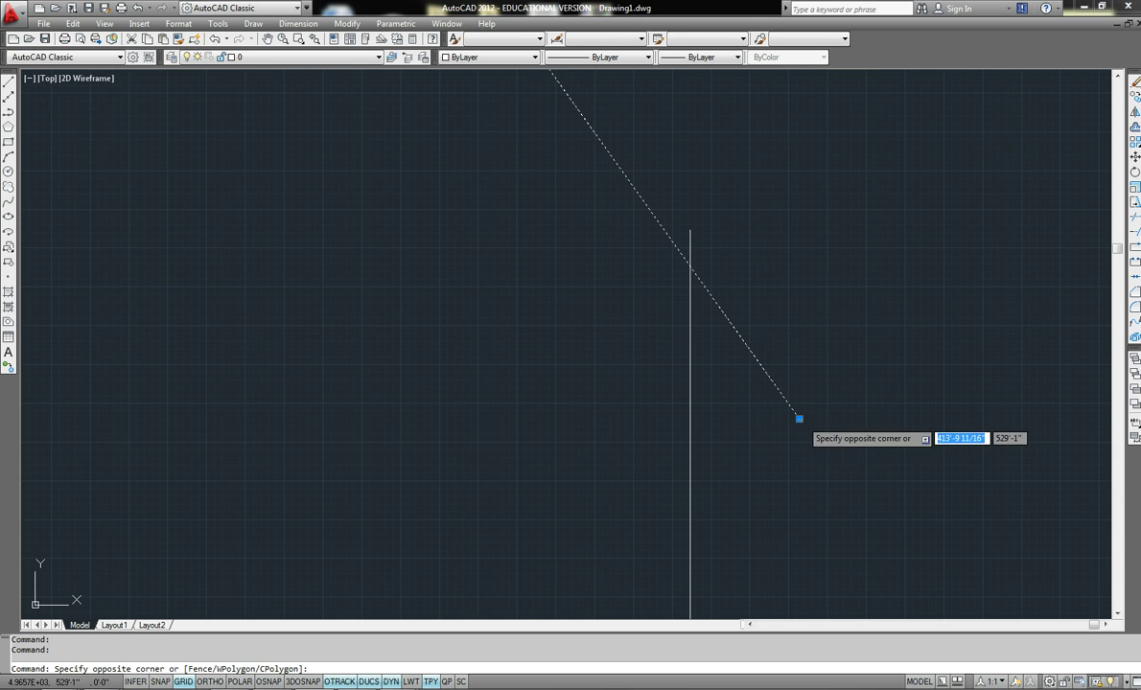
pyautogui.click(799, 419)
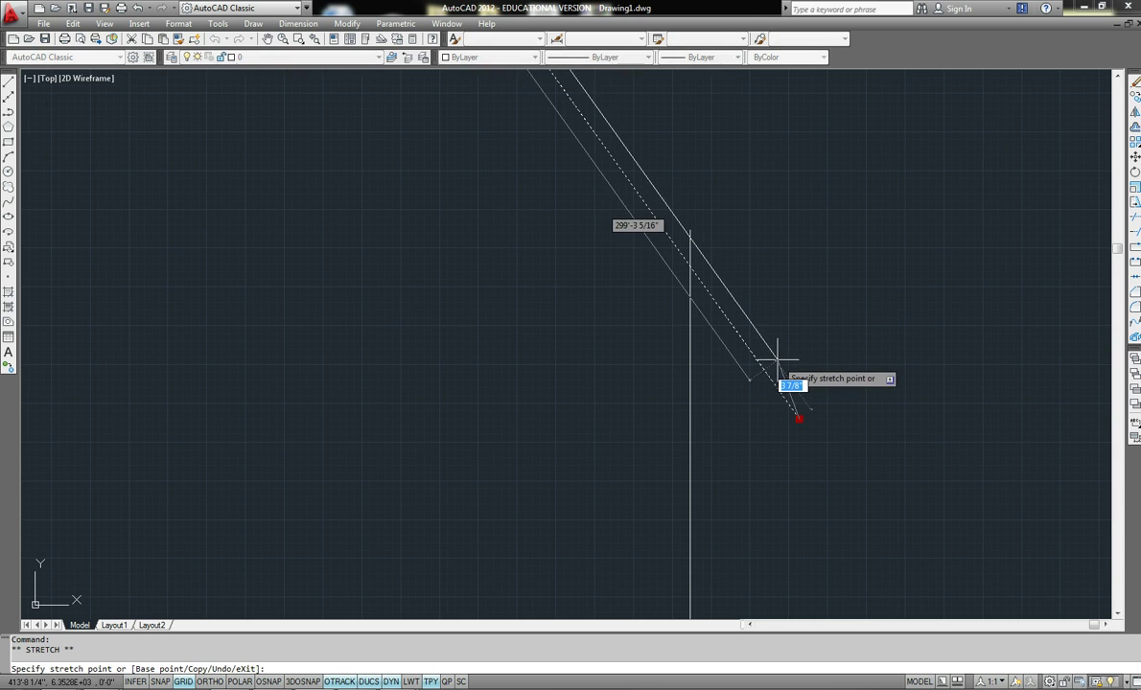
pyautogui.click(689, 229)
pyautogui.moveTo(594, 281); pyautogui.dragTo(677, 233, button='middle')
pyautogui.scroll(2, 750, 206)
pyautogui.press('Escape')
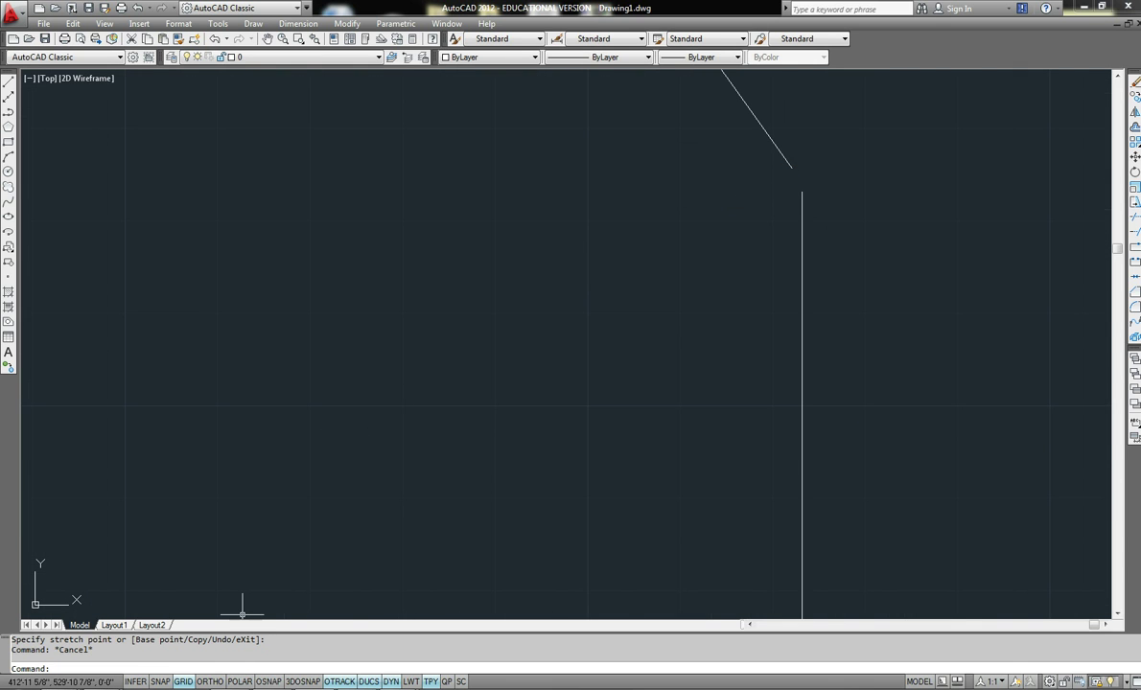
# Step: Turn object snap on and stretch the diagonal's lower end exactly onto the short vertical line's top endpoint
pyautogui.press('F3')
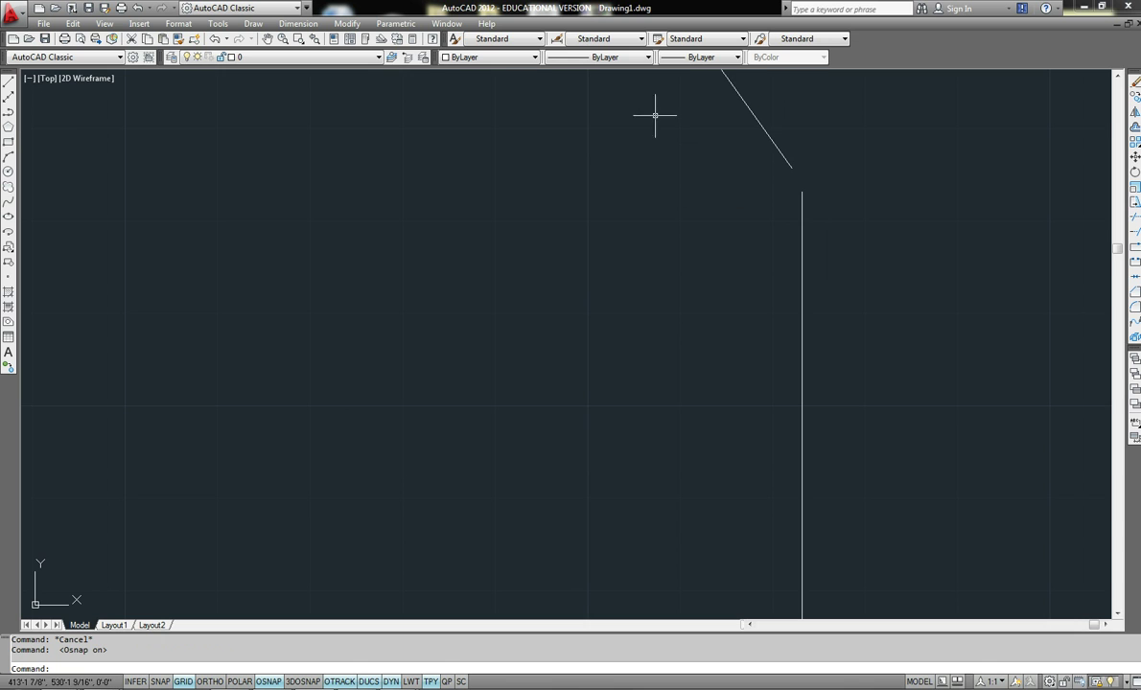
pyautogui.click(771, 128)
pyautogui.click(766, 134)
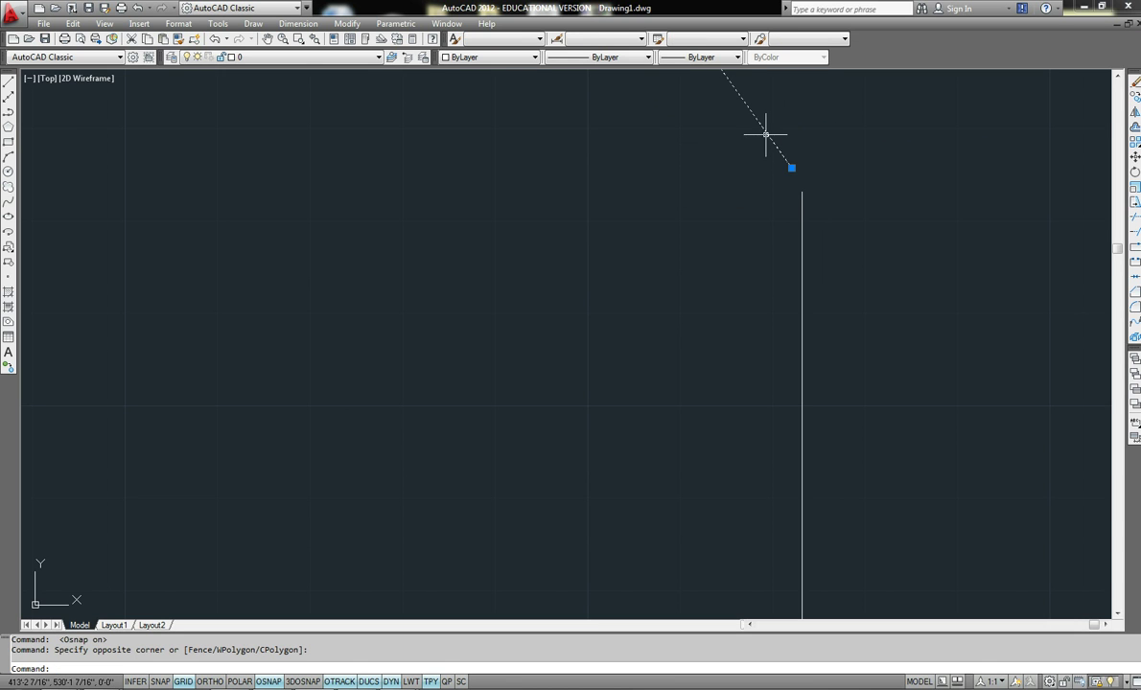
pyautogui.click(791, 168)
pyautogui.click(801, 191)
pyautogui.press('Escape')
pyautogui.scroll(11, 795, 196)
pyautogui.scroll(-7, 932, 126)
pyautogui.moveTo(932, 126); pyautogui.dragTo(754, 228, button='middle')
pyautogui.scroll(-6, 604, 229)
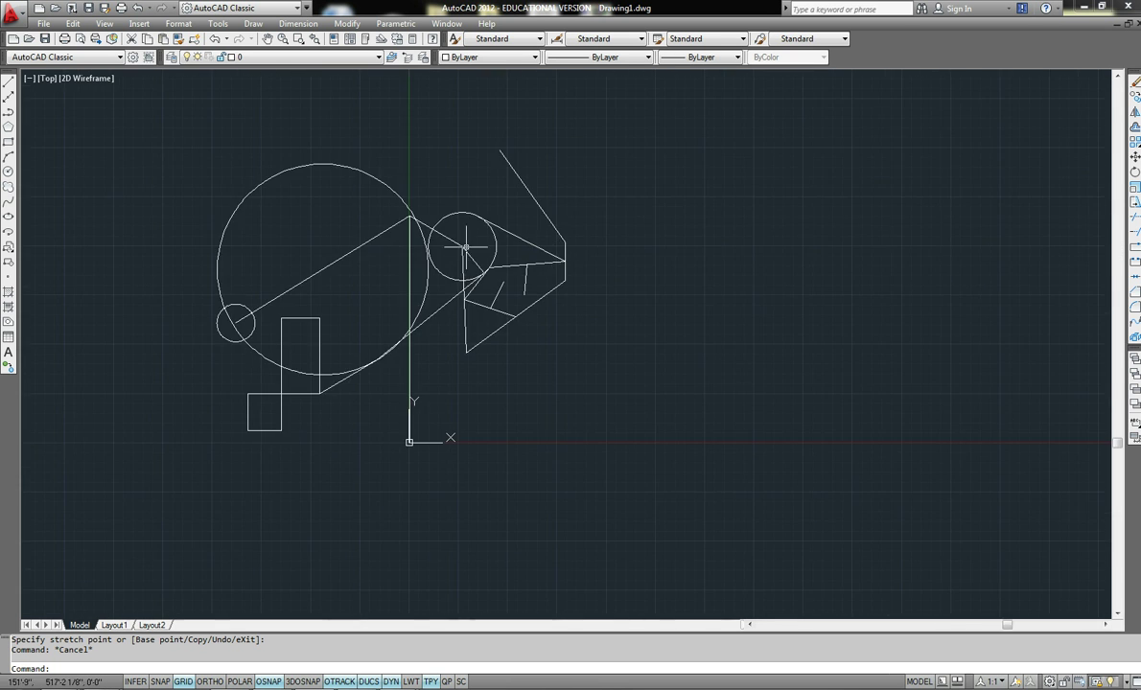
pyautogui.moveTo(604, 230); pyautogui.dragTo(596, 252, button='middle')
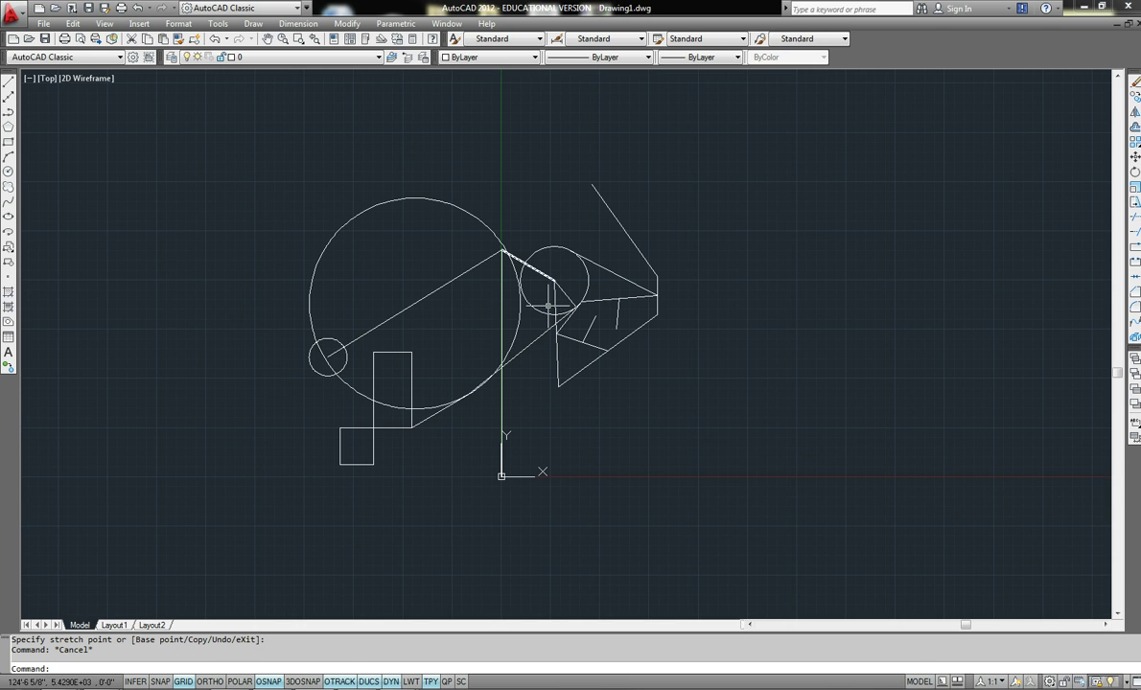
pyautogui.scroll(3, 523, 365)
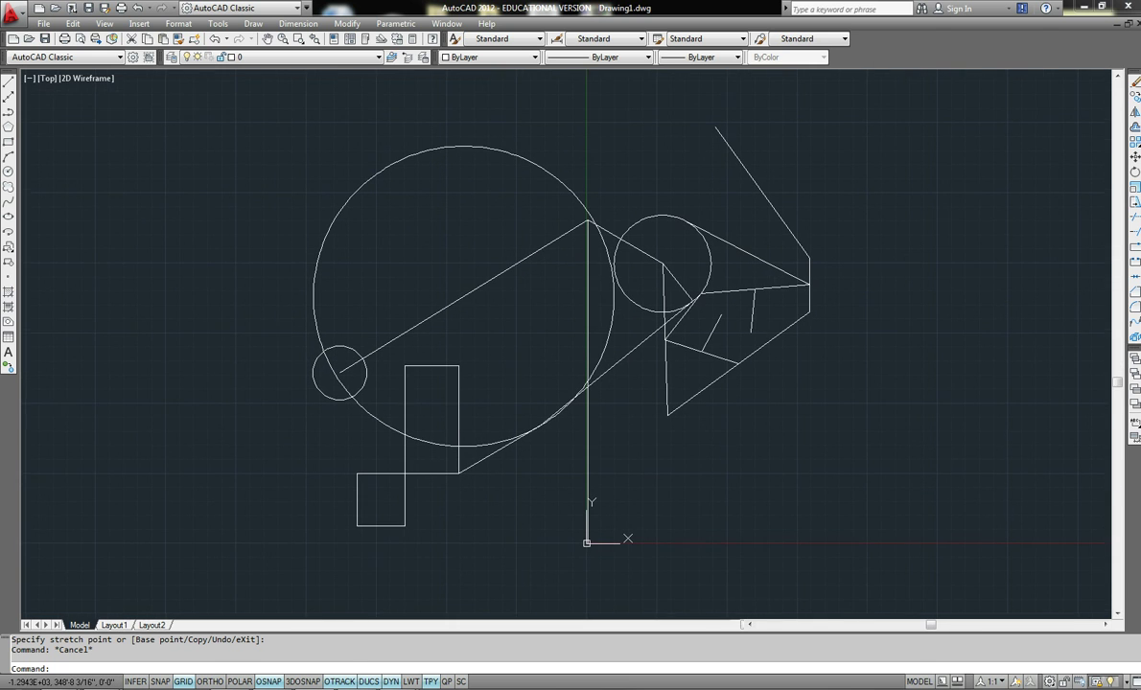